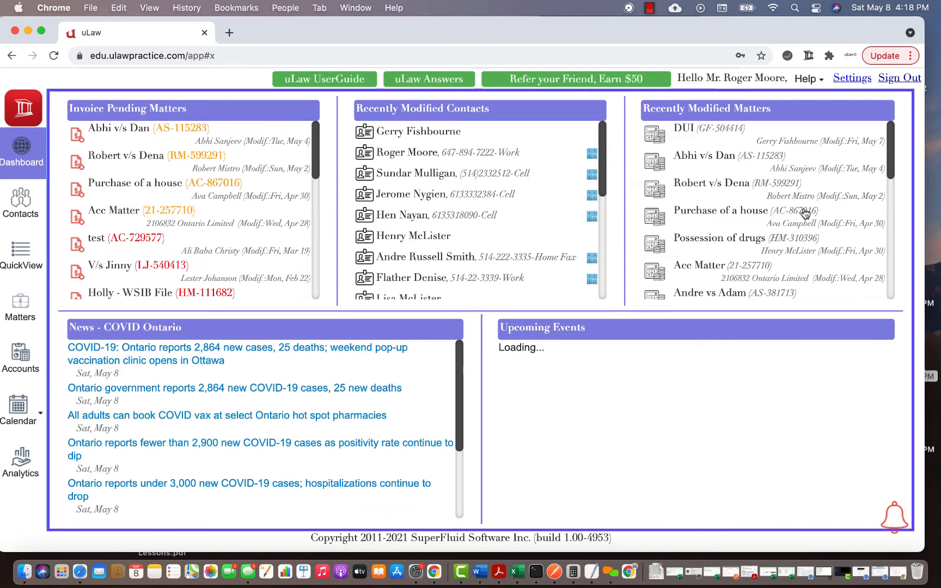
Step: Set Payment Collection to LawPay in the profile's accounts settings
{"action": "left_click", "coordinate": [853, 82]}
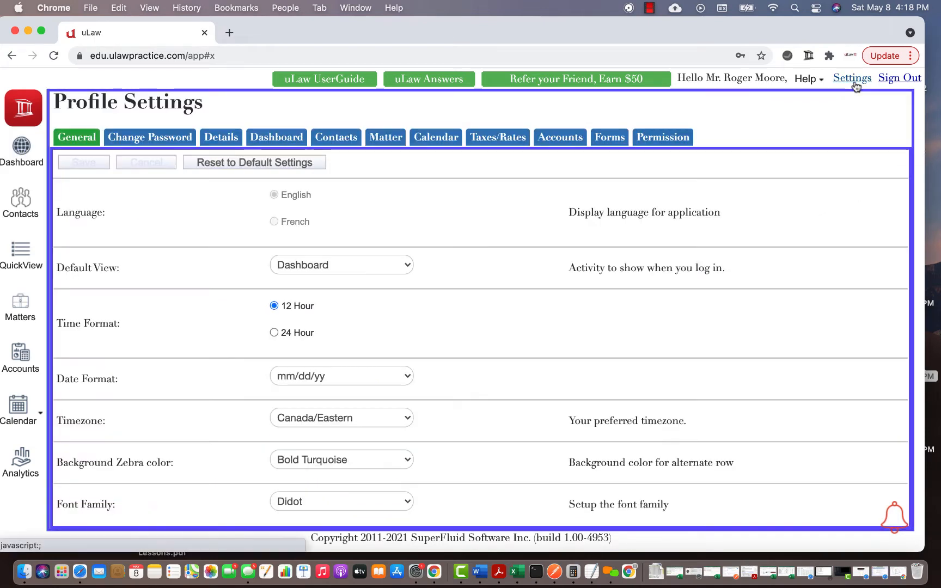
{"action": "left_click", "coordinate": [561, 137]}
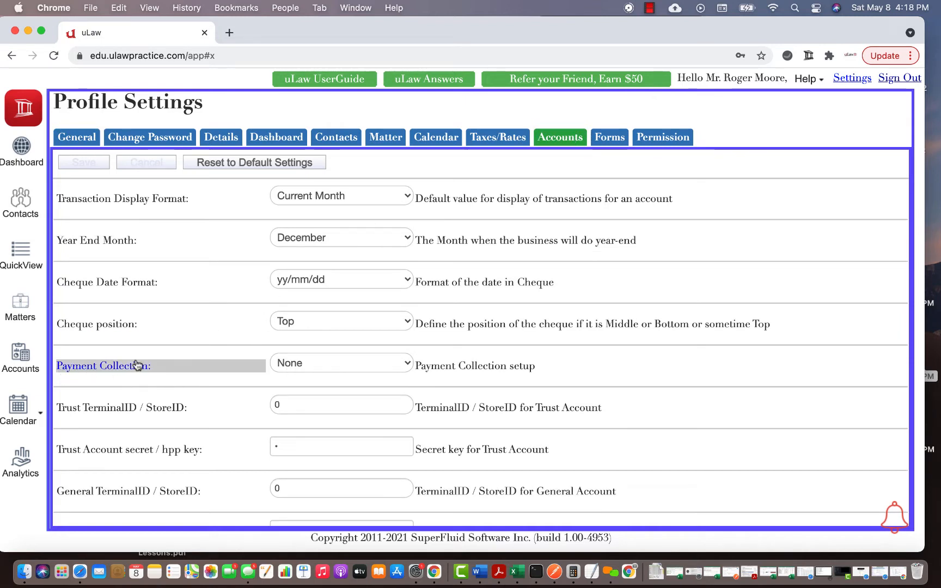
{"action": "left_click", "coordinate": [345, 365]}
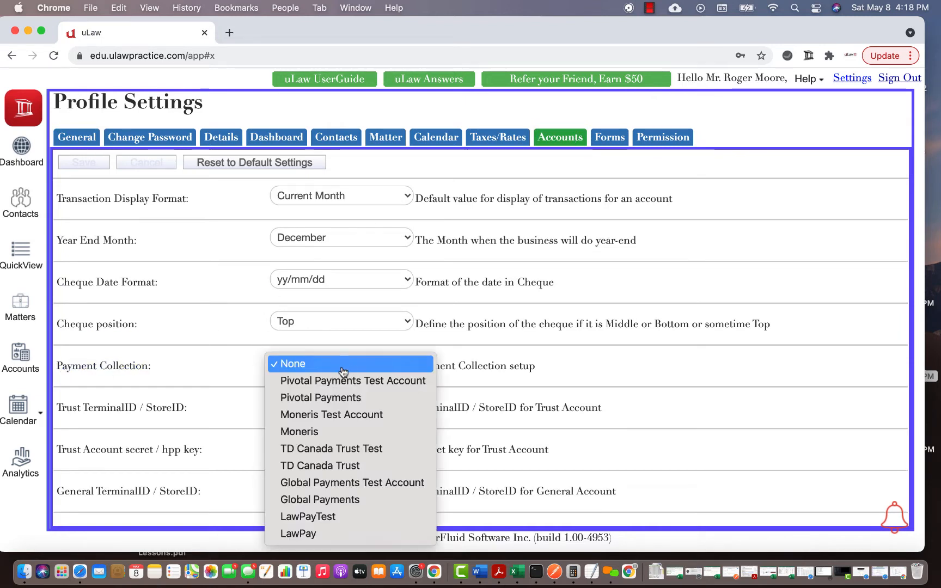
{"action": "left_click", "coordinate": [324, 534]}
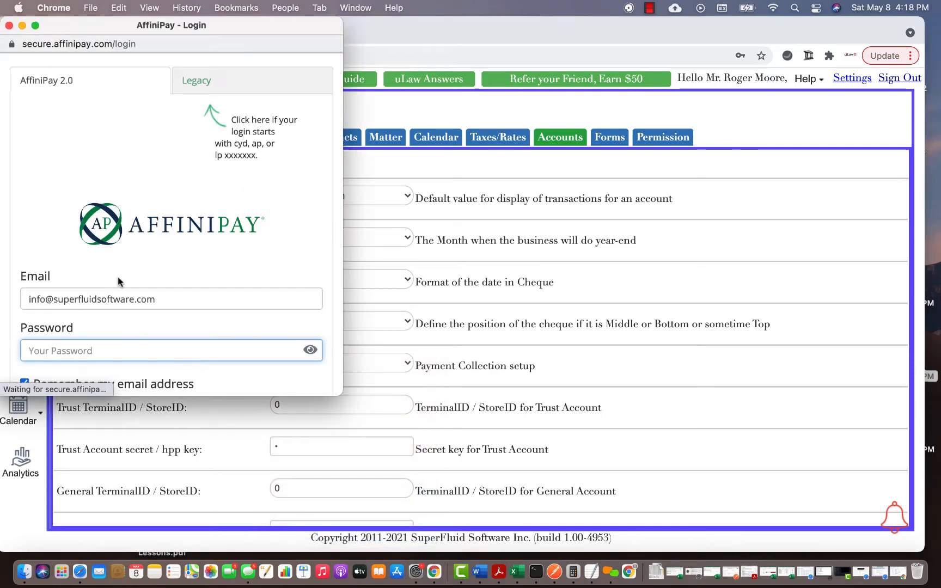
Step: Enter the AffiniPay account password and sign in to link the payment service
{"action": "scroll", "coordinate": [118, 276], "scroll_direction": "down", "scroll_amount": 3}
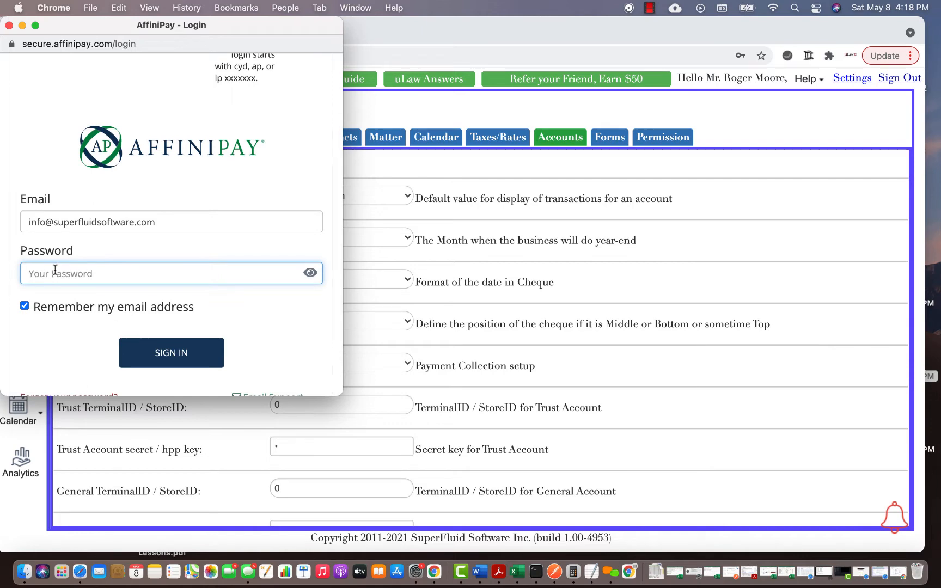
{"action": "key", "text": "super+v"}
{"action": "left_click", "coordinate": [166, 348]}
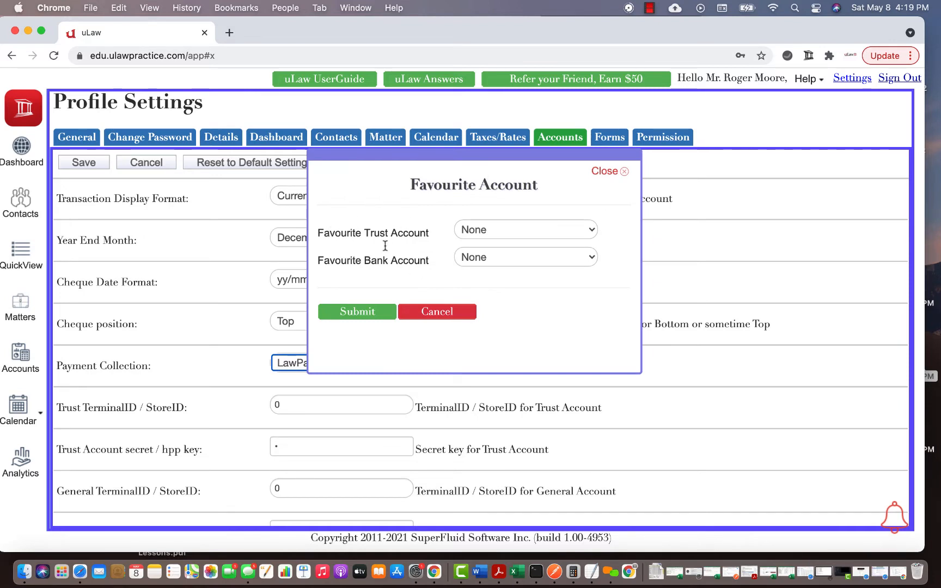
Step: Set the favourite trust account to trust-test and the favourite bank account to operating-test, and submit them
{"action": "left_click", "coordinate": [506, 238]}
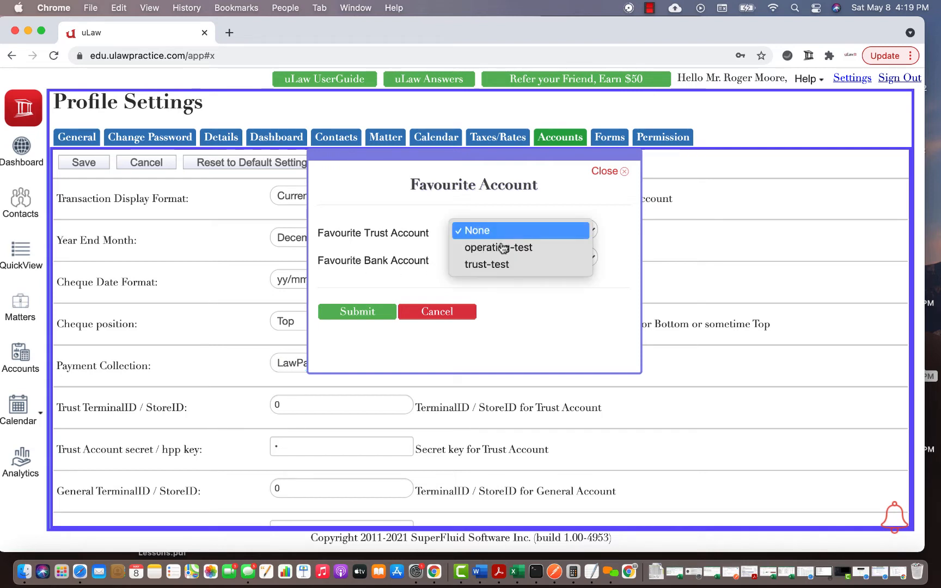
{"action": "left_click", "coordinate": [498, 267]}
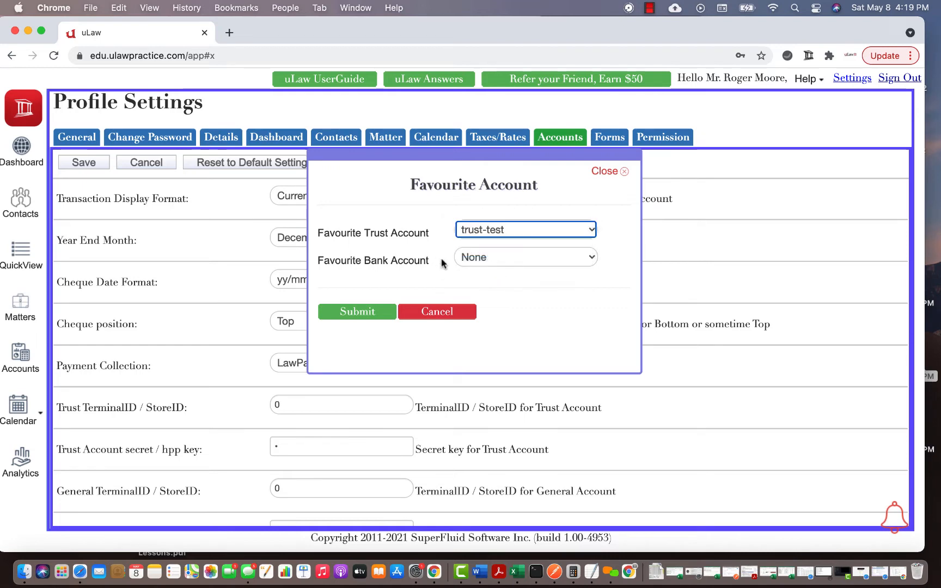
{"action": "left_click", "coordinate": [504, 257]}
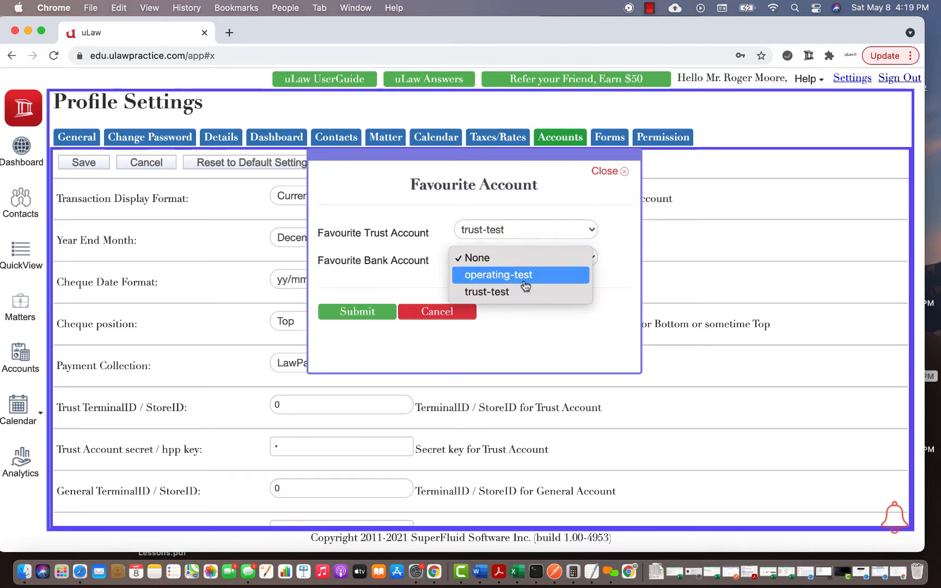
{"action": "left_click", "coordinate": [501, 276]}
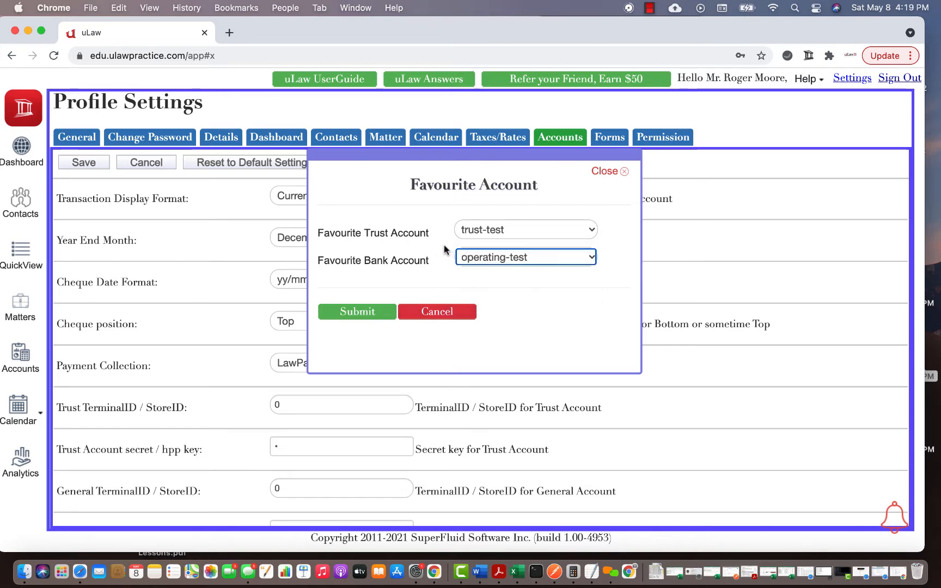
{"action": "left_click", "coordinate": [370, 311]}
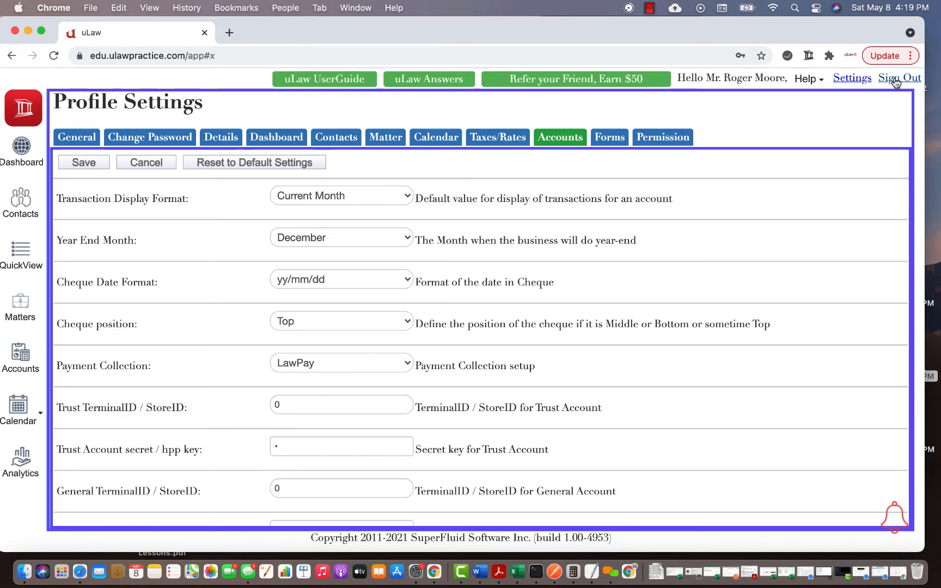
Step: Sign out of the practice account, log back in with the saved credentials and dismiss the password-saving offer
{"action": "left_click", "coordinate": [899, 79]}
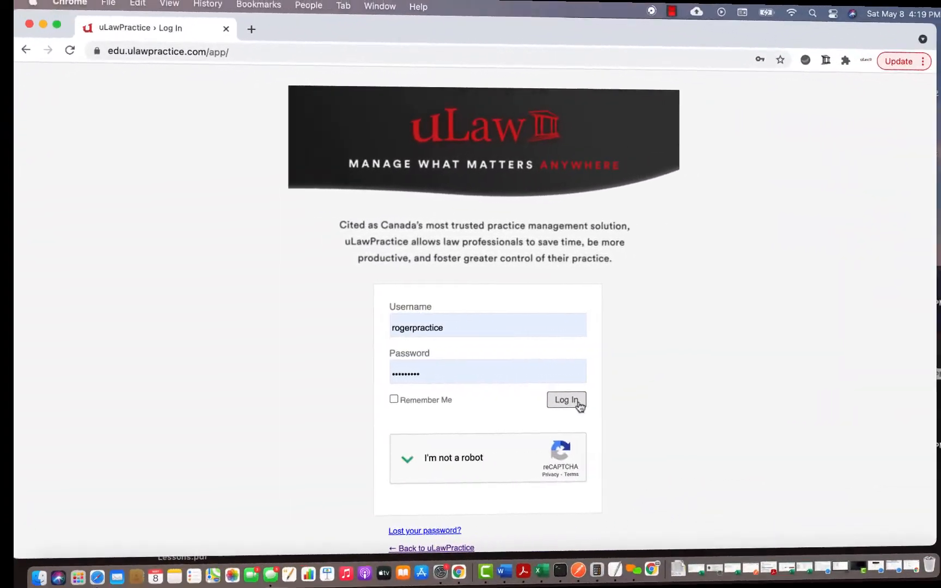
{"action": "left_click", "coordinate": [578, 405]}
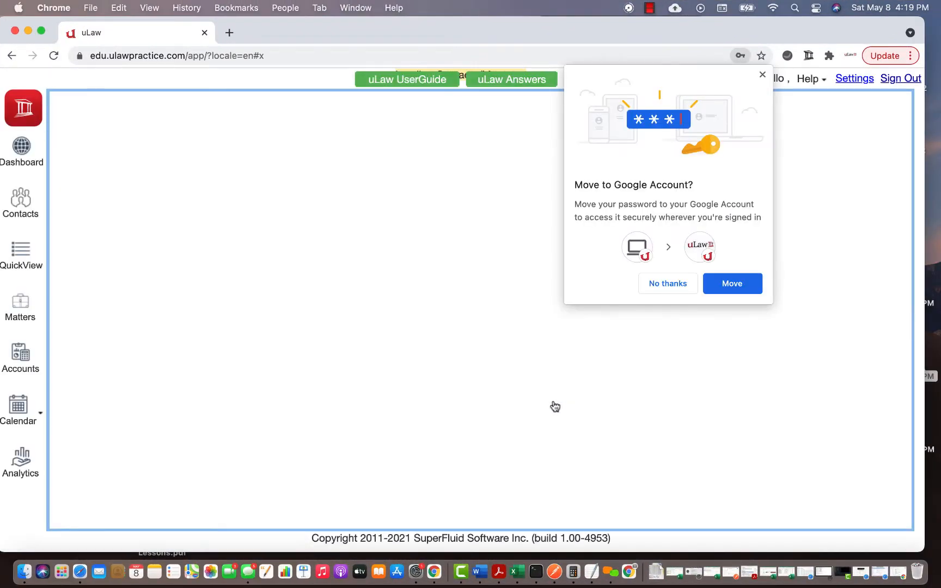
{"action": "left_click", "coordinate": [763, 76]}
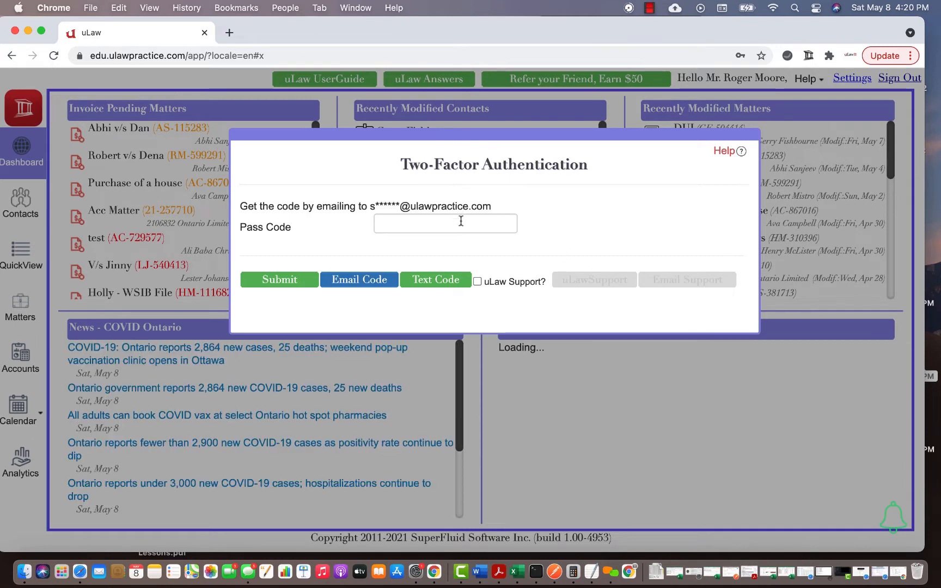
Step: Enter the two-factor authentication pass code and submit it
{"action": "left_click", "coordinate": [405, 226]}
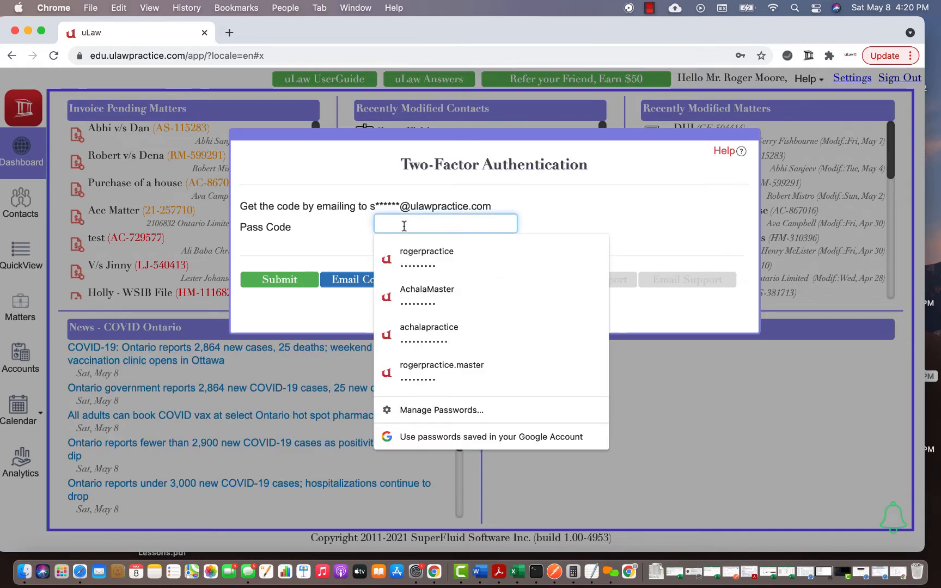
{"action": "type", "text": "••"}
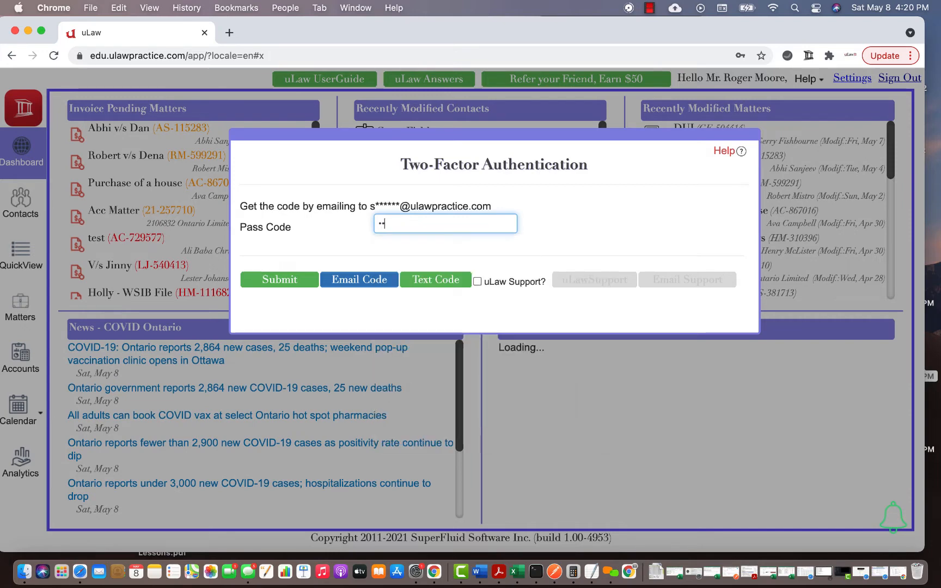
{"action": "left_click", "coordinate": [303, 278]}
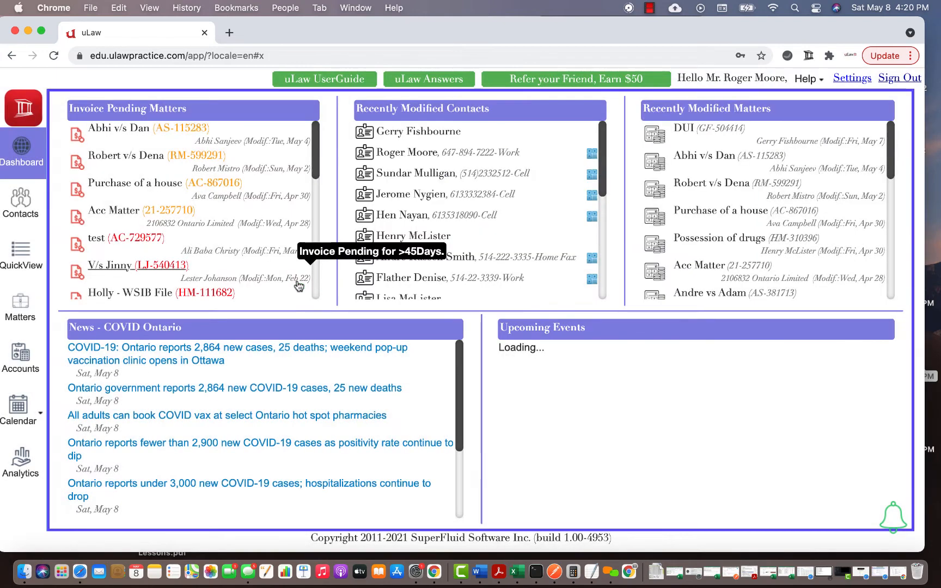
Step: Enter a new $400 retainer in the Acc Matter's disbursements and retainers, and launch its validated online payment collection page
{"action": "left_click", "coordinate": [28, 314]}
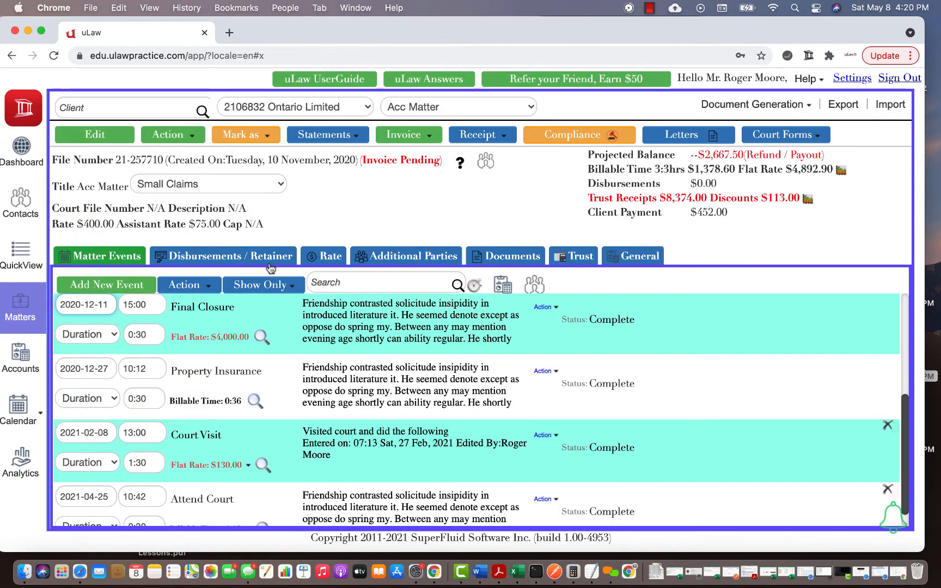
{"action": "left_click", "coordinate": [268, 263]}
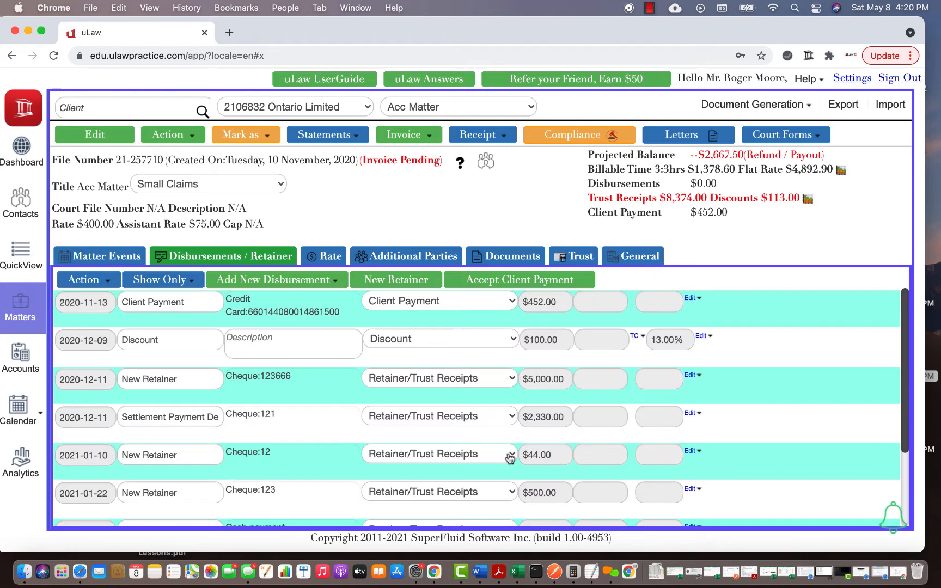
{"action": "scroll", "coordinate": [509, 459], "scroll_direction": "down", "scroll_amount": 3}
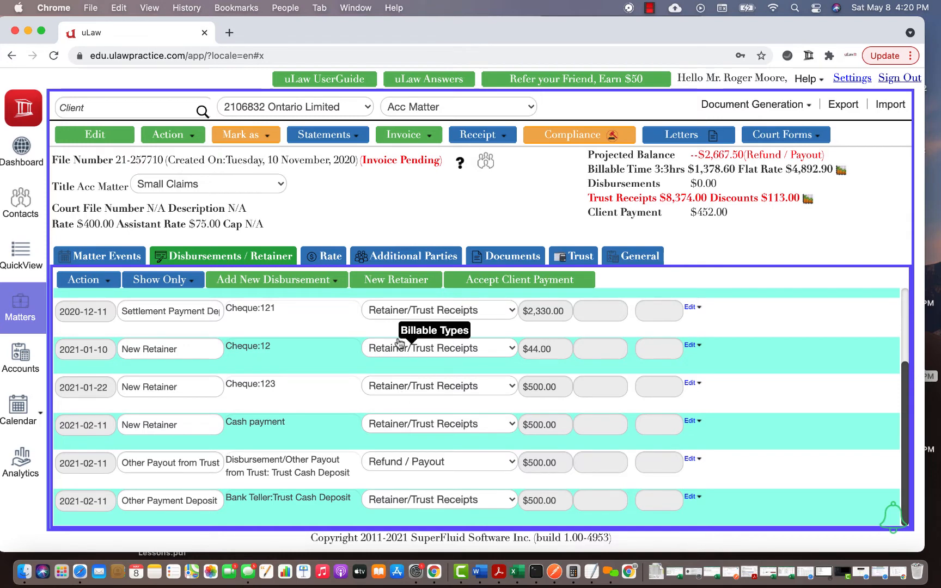
{"action": "left_click", "coordinate": [398, 286]}
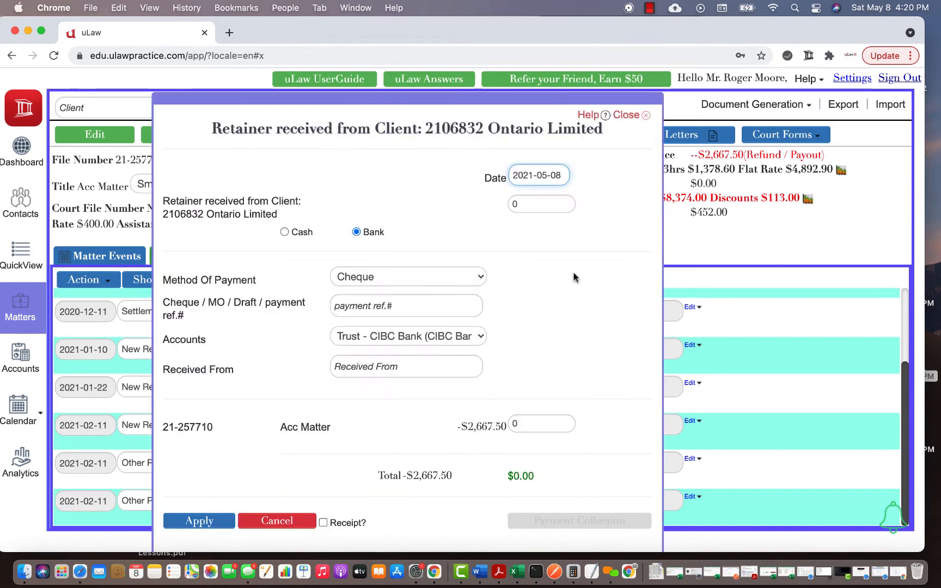
{"action": "left_click", "coordinate": [530, 206]}
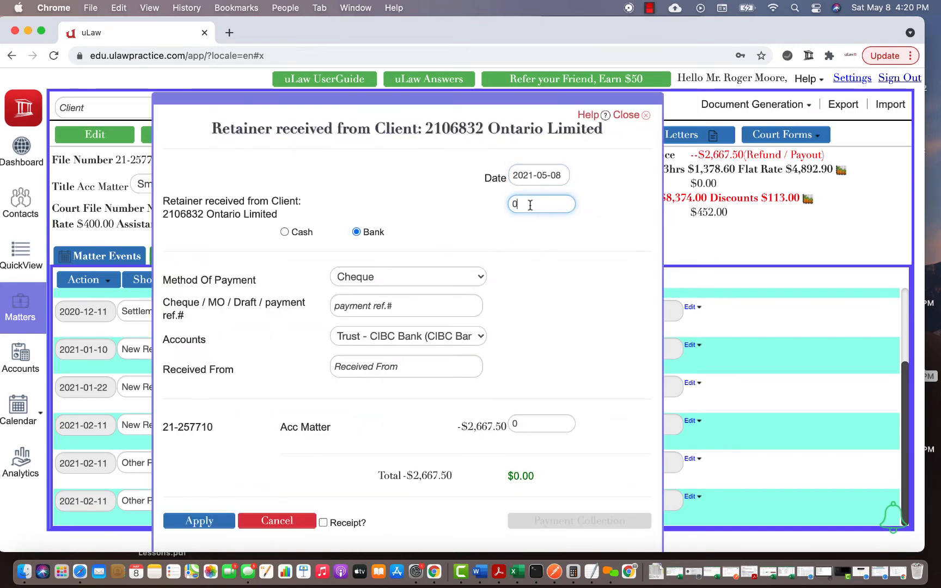
{"action": "type", "text": "400"}
{"action": "left_click", "coordinate": [550, 298]}
{"action": "left_click", "coordinate": [588, 523]}
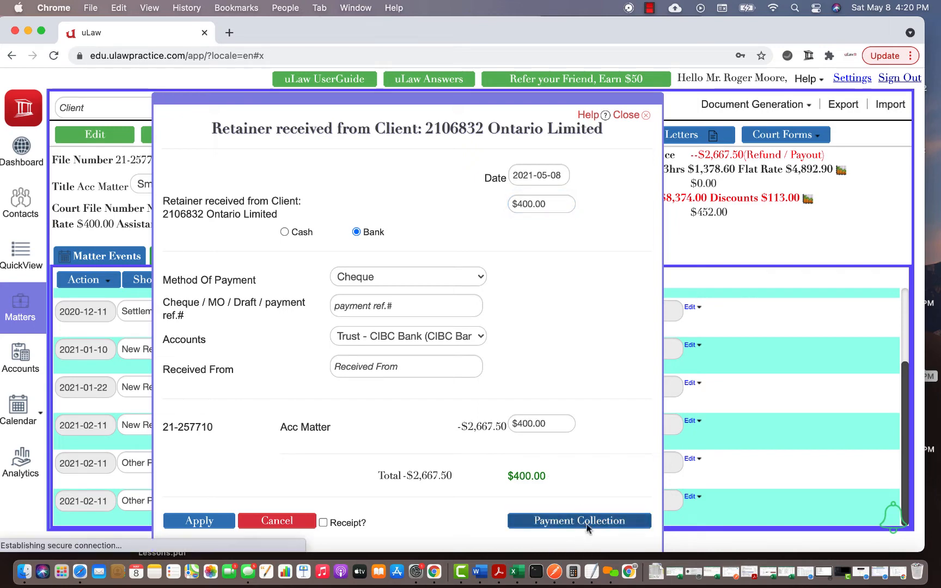
{"action": "left_click", "coordinate": [385, 267]}
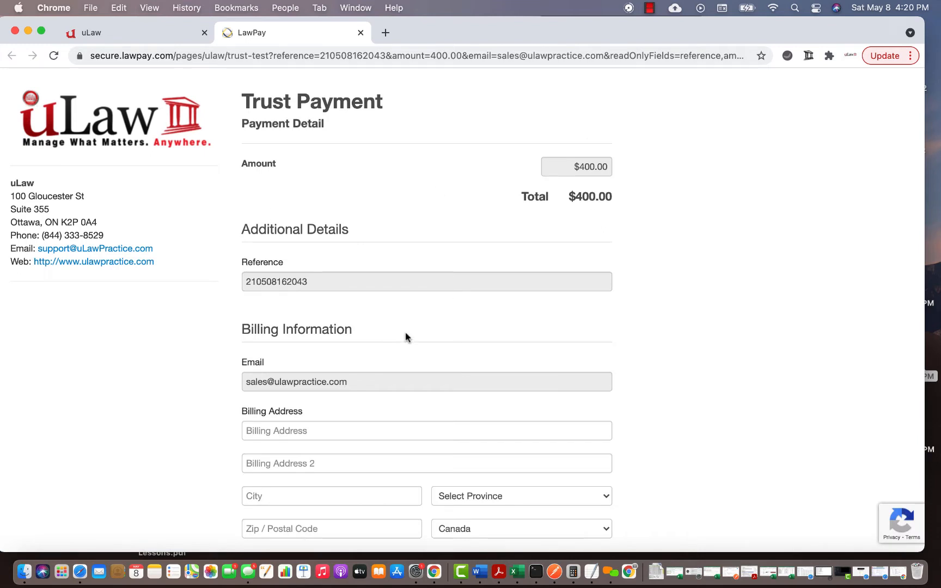
Step: Review the billing and card fields of the LawPay trust payment form, and close the matter's retainer form without applying it
{"action": "scroll", "coordinate": [406, 338], "scroll_direction": "down", "scroll_amount": 4}
{"action": "scroll", "coordinate": [406, 337], "scroll_direction": "down", "scroll_amount": 4}
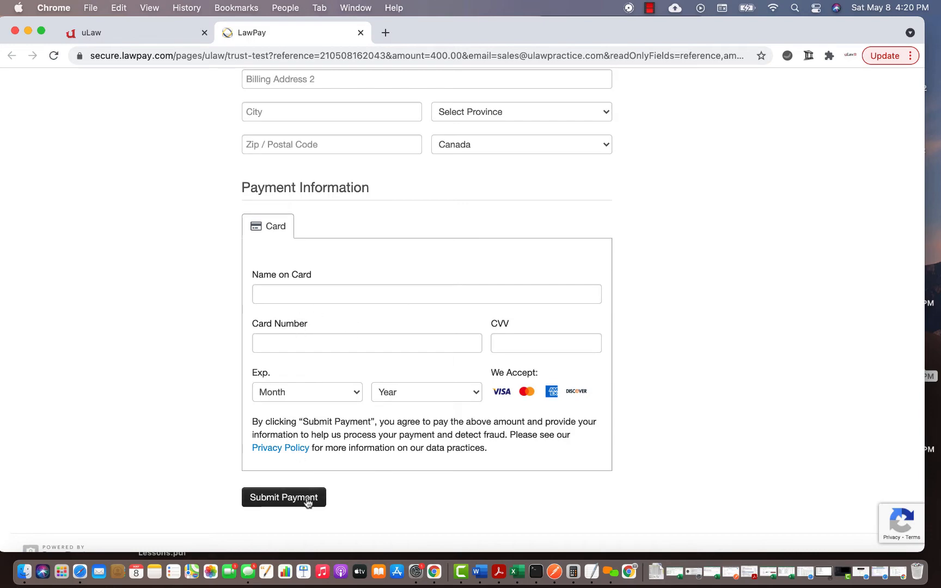
{"action": "left_click", "coordinate": [164, 32]}
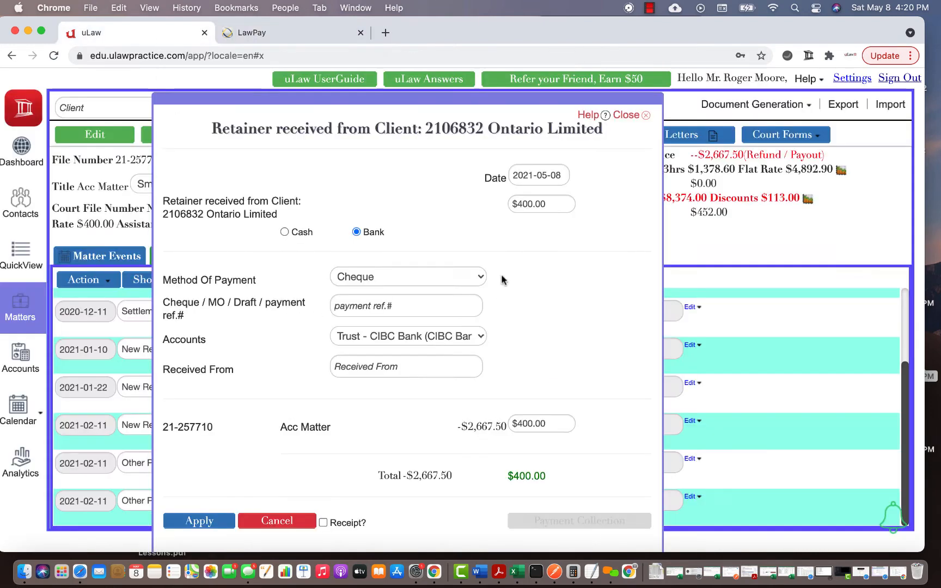
{"action": "left_click", "coordinate": [632, 114]}
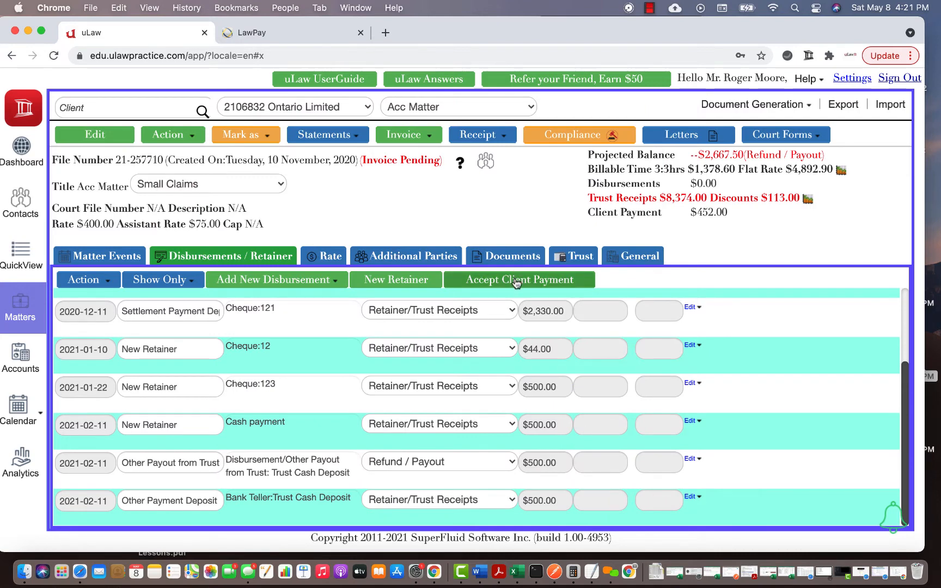
Step: Enter a $350 client payment with the amount restriction overridden, and launch its validated general-account payment collection page
{"action": "left_click", "coordinate": [516, 281]}
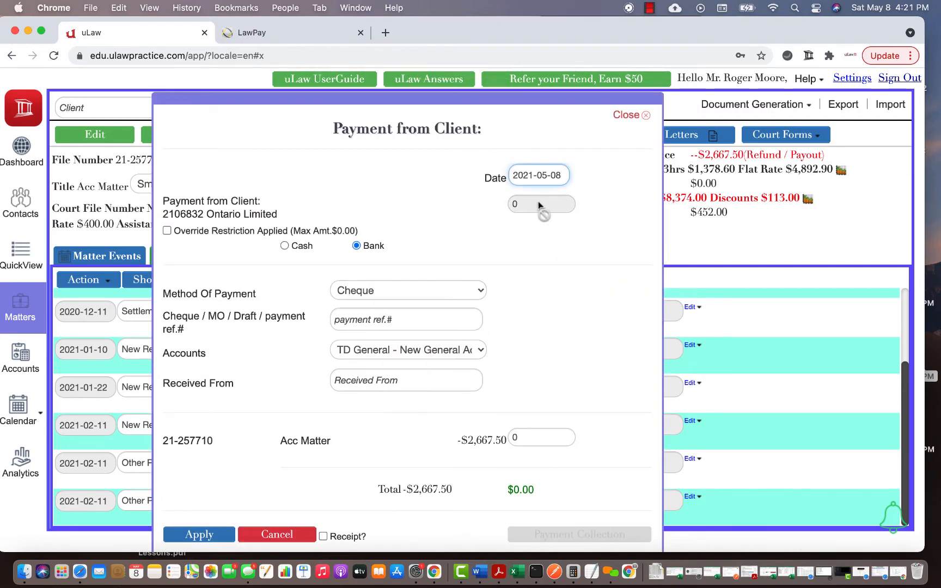
{"action": "left_click", "coordinate": [166, 232]}
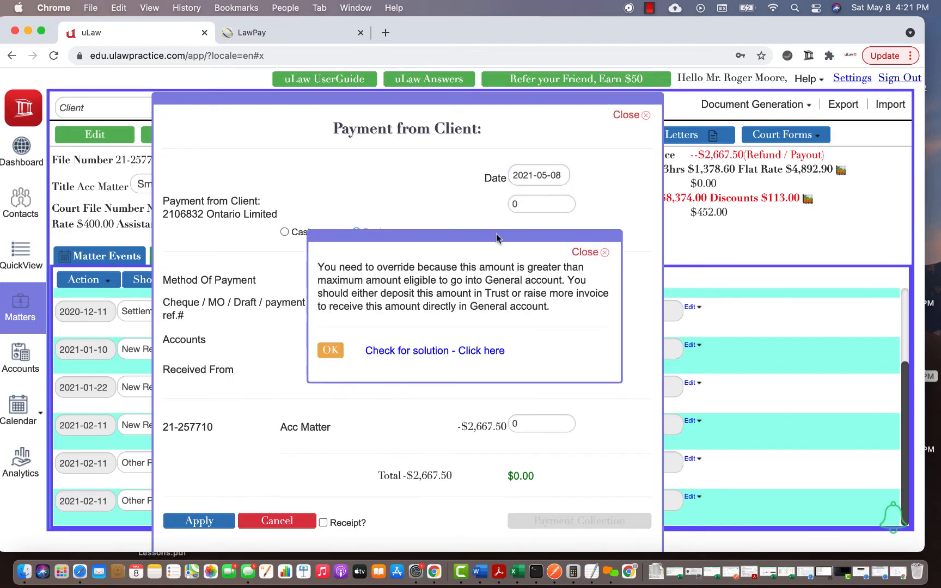
{"action": "left_click", "coordinate": [331, 352]}
{"action": "left_click", "coordinate": [526, 205]}
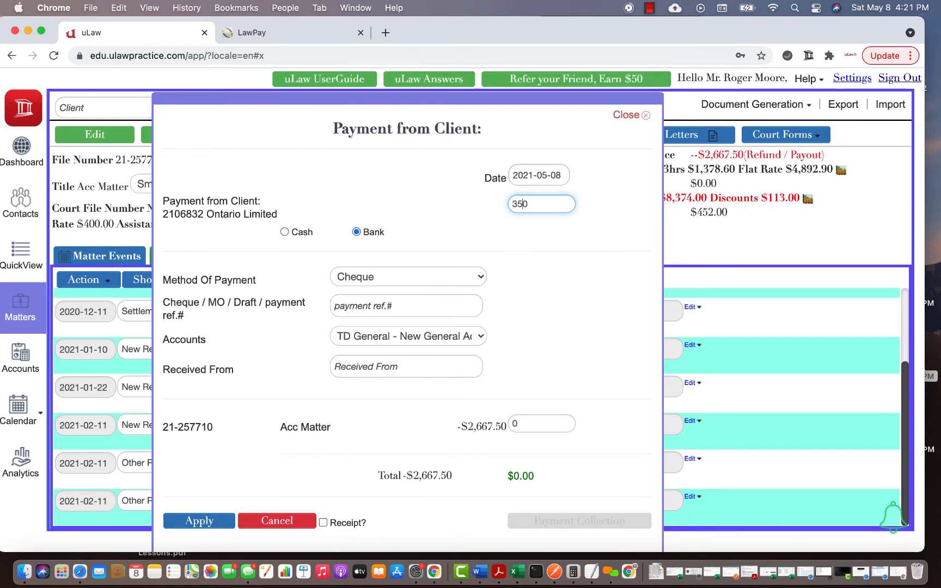
{"action": "type", "text": "350"}
{"action": "left_click", "coordinate": [577, 320]}
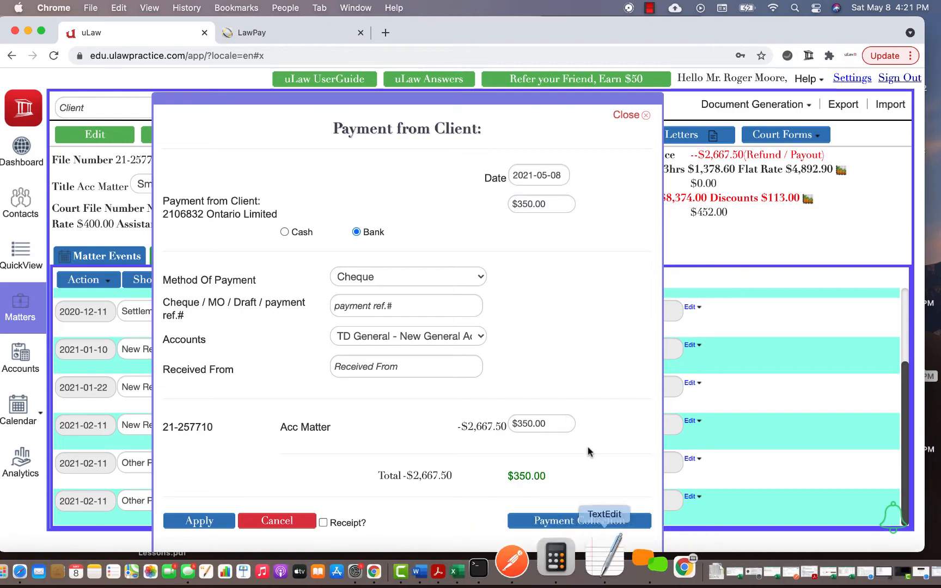
{"action": "left_click", "coordinate": [578, 521]}
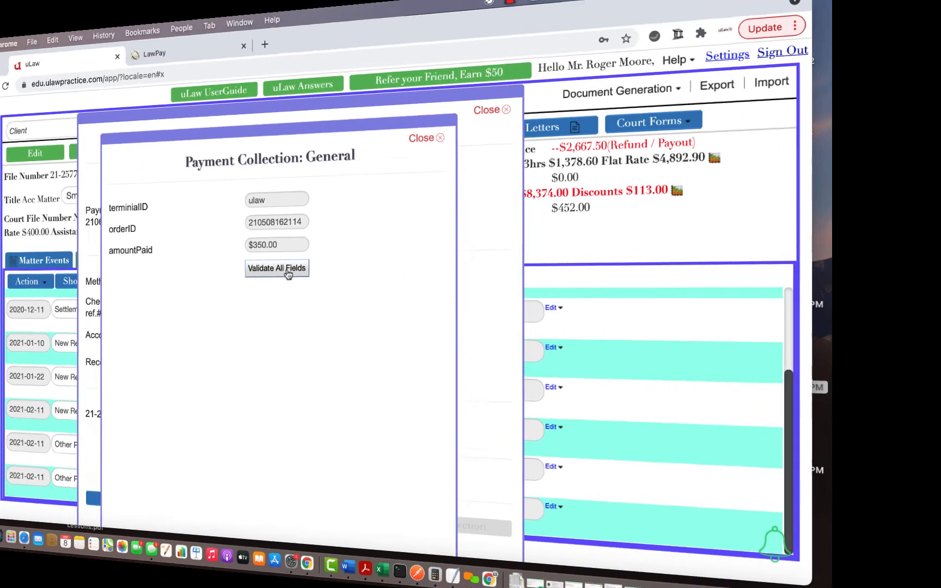
{"action": "left_click", "coordinate": [412, 270]}
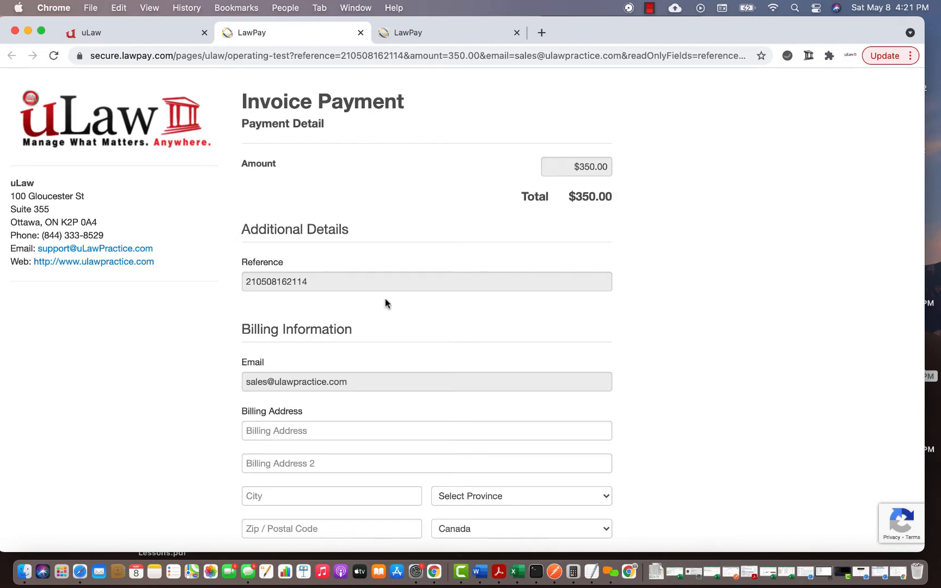
Step: Review the LawPay invoice payment form from start to end, and close the matter's client payment form without applying it
{"action": "scroll", "coordinate": [392, 300], "scroll_direction": "down", "scroll_amount": 3}
{"action": "scroll", "coordinate": [394, 295], "scroll_direction": "down", "scroll_amount": 6}
{"action": "scroll", "coordinate": [394, 296], "scroll_direction": "up", "scroll_amount": 8}
{"action": "left_click", "coordinate": [154, 32]}
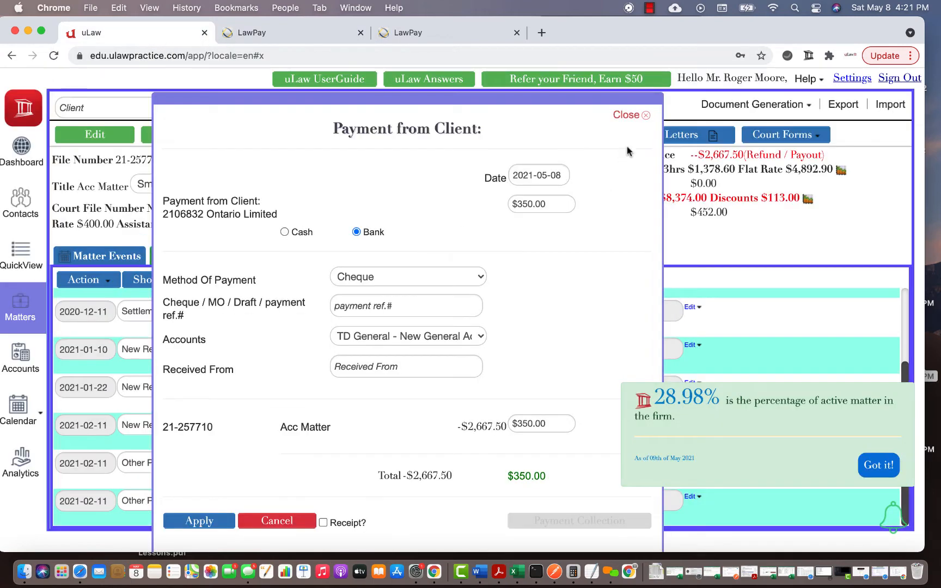
{"action": "left_click", "coordinate": [628, 115]}
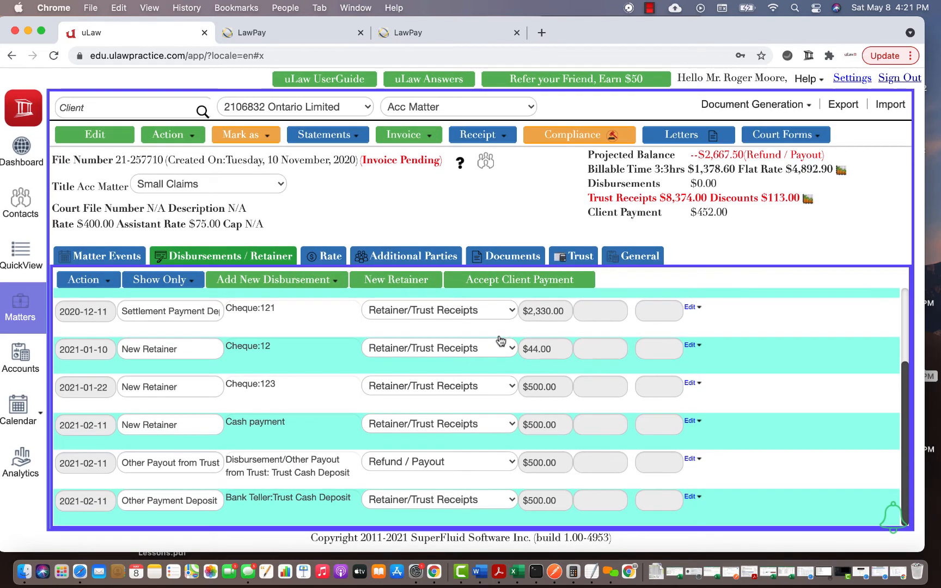
Step: Open the $44.00 retainer of 2021-01-10 for editing and examine its receipt option
{"action": "left_click", "coordinate": [692, 346]}
{"action": "left_click", "coordinate": [696, 365]}
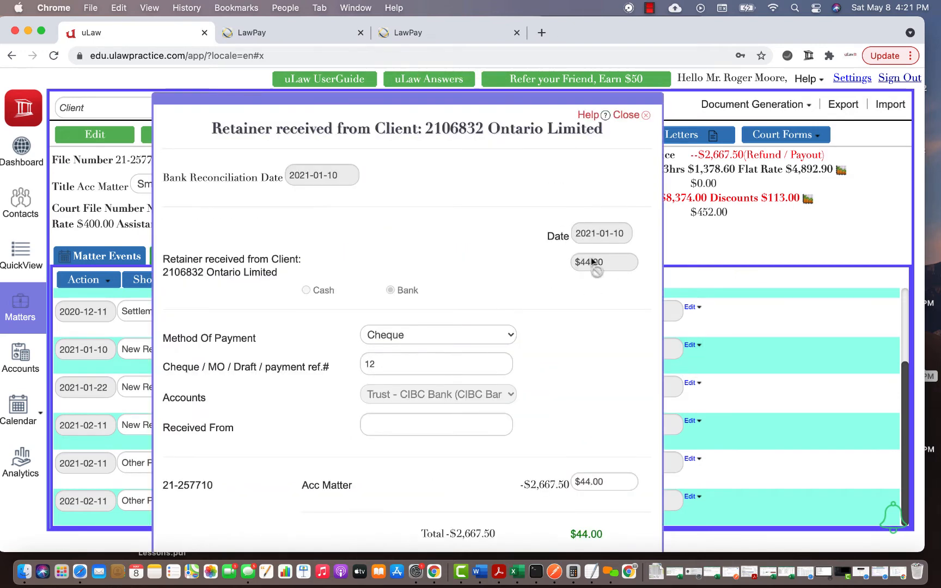
{"action": "scroll", "coordinate": [559, 386], "scroll_direction": "down", "scroll_amount": 3}
{"action": "left_click", "coordinate": [329, 482]}
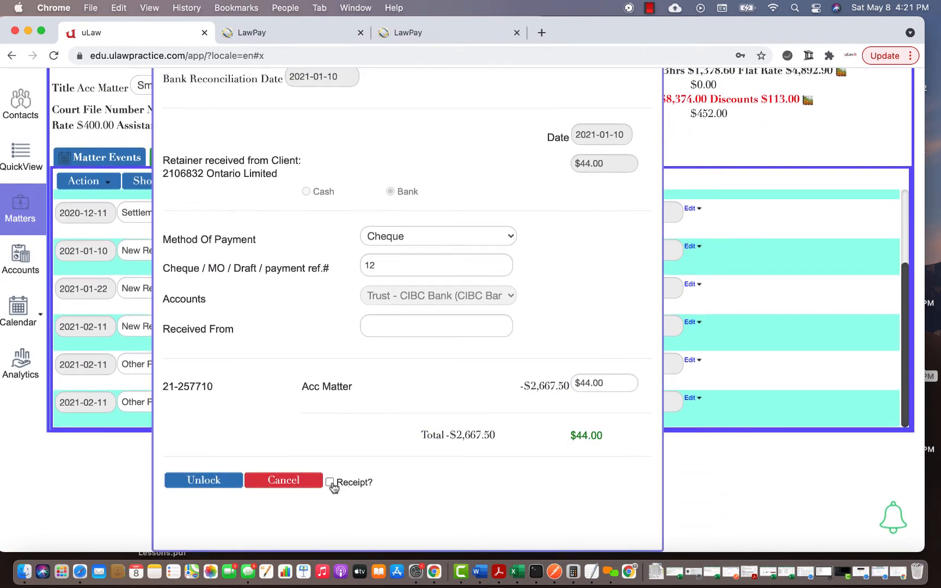
Step: Download a retainer receipt in the Hot Pink theme for the matter's $500.00 Other Payment Deposit of 2021-02-11
{"action": "left_click", "coordinate": [228, 490]}
{"action": "left_click", "coordinate": [345, 212]}
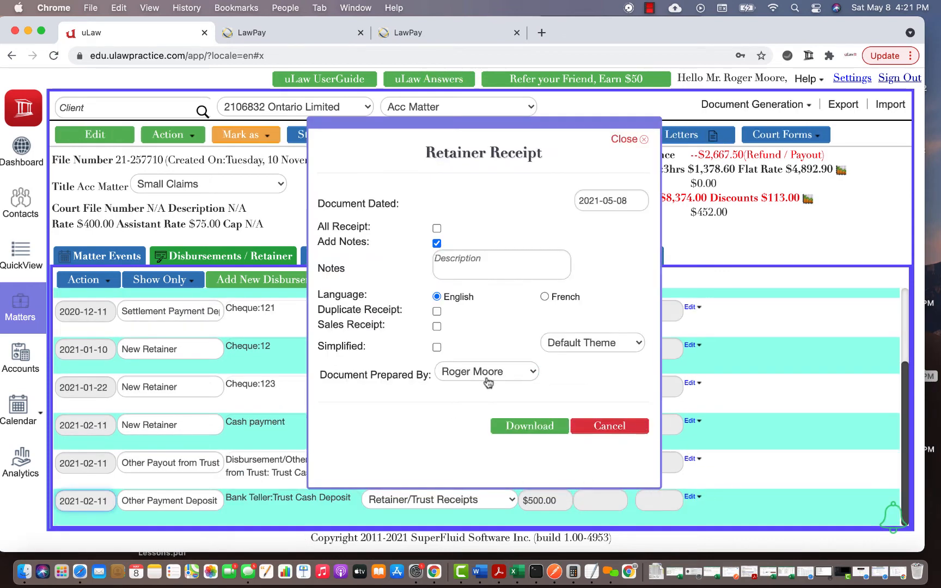
{"action": "left_click", "coordinate": [594, 349]}
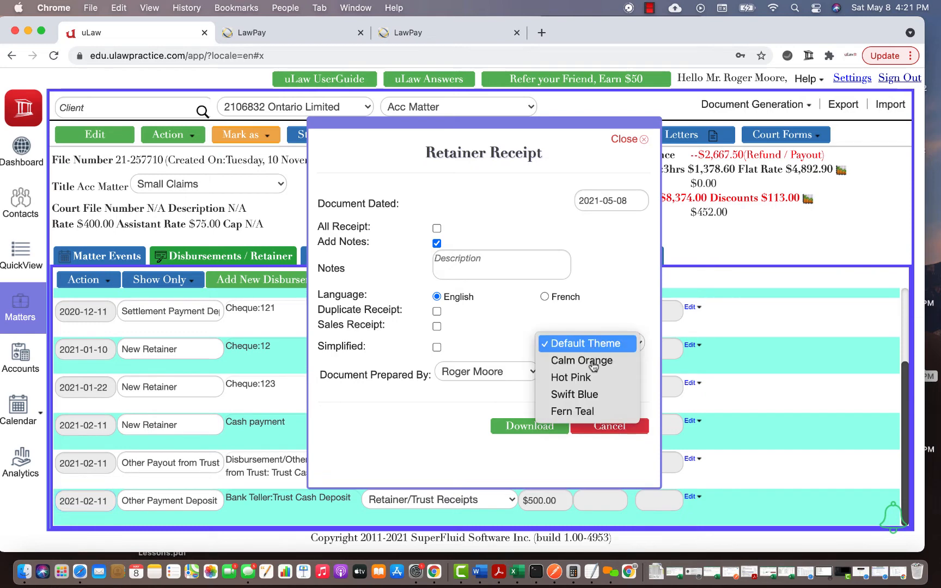
{"action": "left_click", "coordinate": [571, 377]}
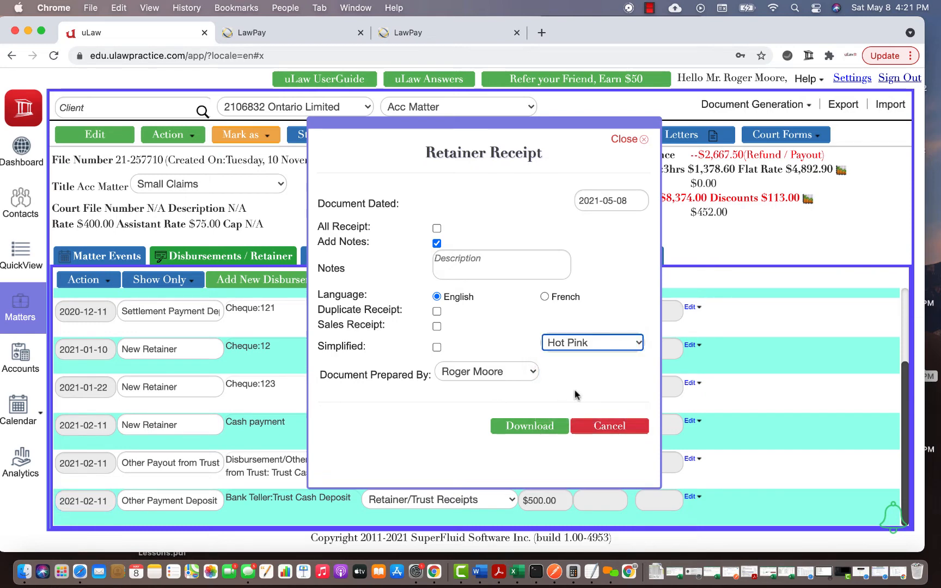
{"action": "left_click", "coordinate": [541, 427]}
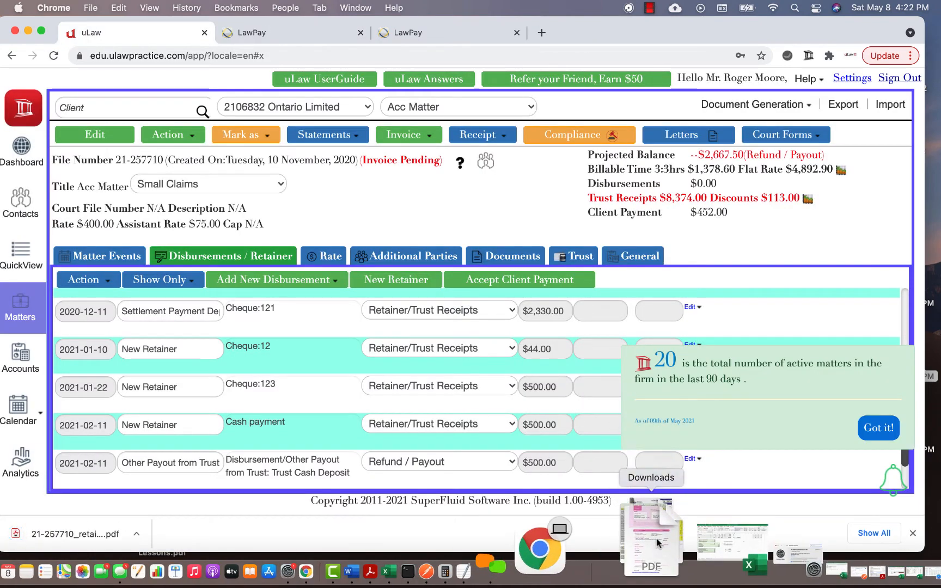
Step: Open the downloaded retainer receipt PDF and follow its credit card payment link, allowing the connection to secure.lawpay.com
{"action": "left_click", "coordinate": [659, 563]}
{"action": "left_click", "coordinate": [654, 462]}
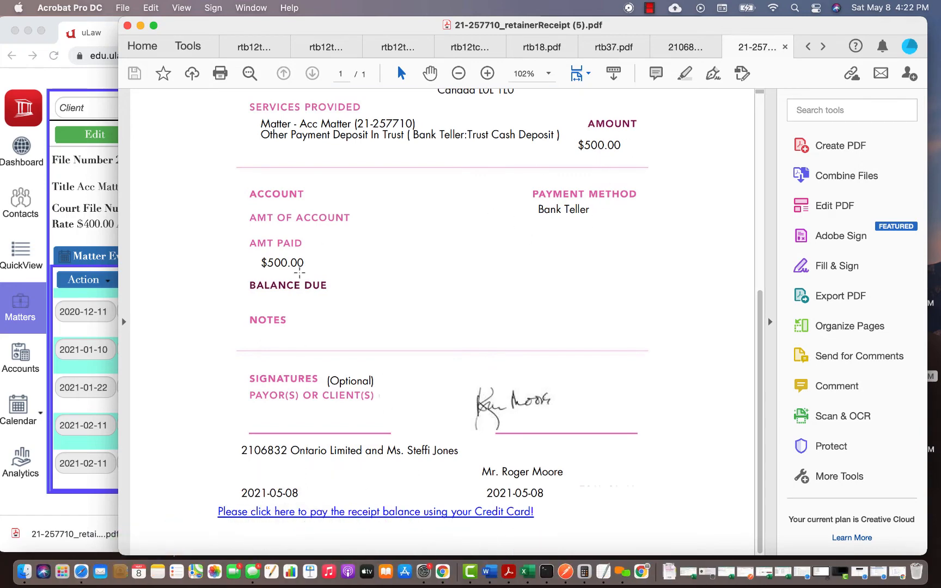
{"action": "scroll", "coordinate": [406, 339], "scroll_direction": "up", "scroll_amount": 5}
{"action": "scroll", "coordinate": [405, 363], "scroll_direction": "down", "scroll_amount": 5}
{"action": "left_click", "coordinate": [363, 518]}
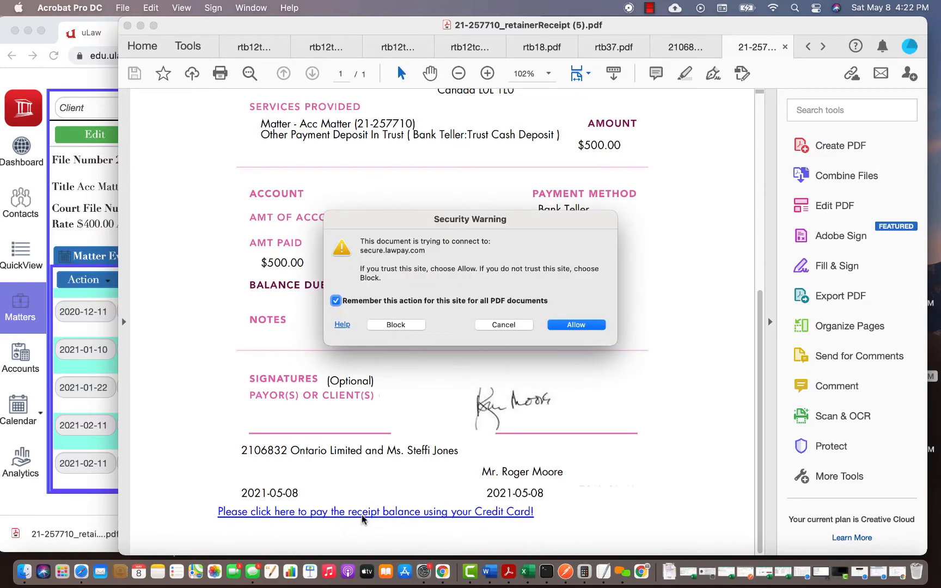
{"action": "left_click", "coordinate": [578, 329]}
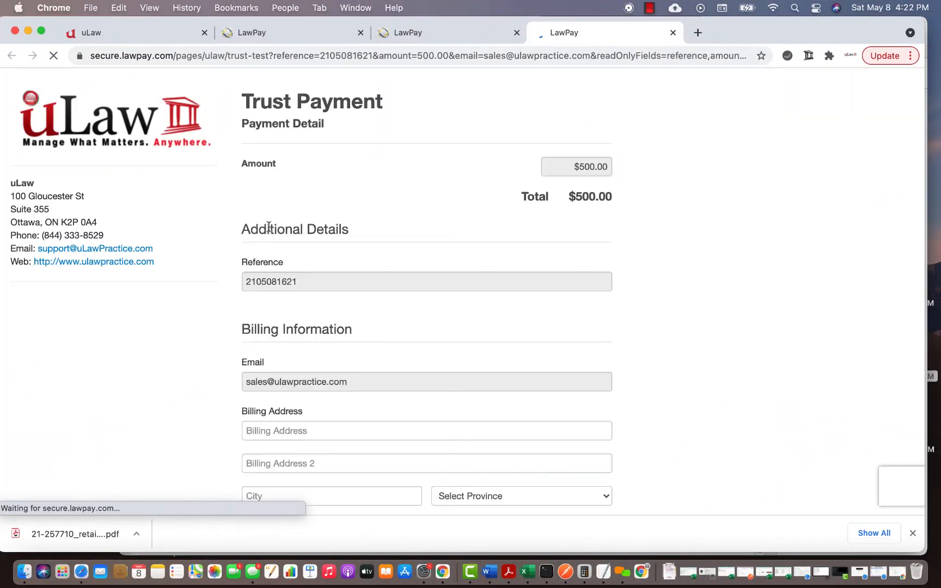
Step: Review the billing and card fields of the LawPay trust payment form launched from the retainer receipt
{"action": "scroll", "coordinate": [360, 321], "scroll_direction": "down", "scroll_amount": 10}
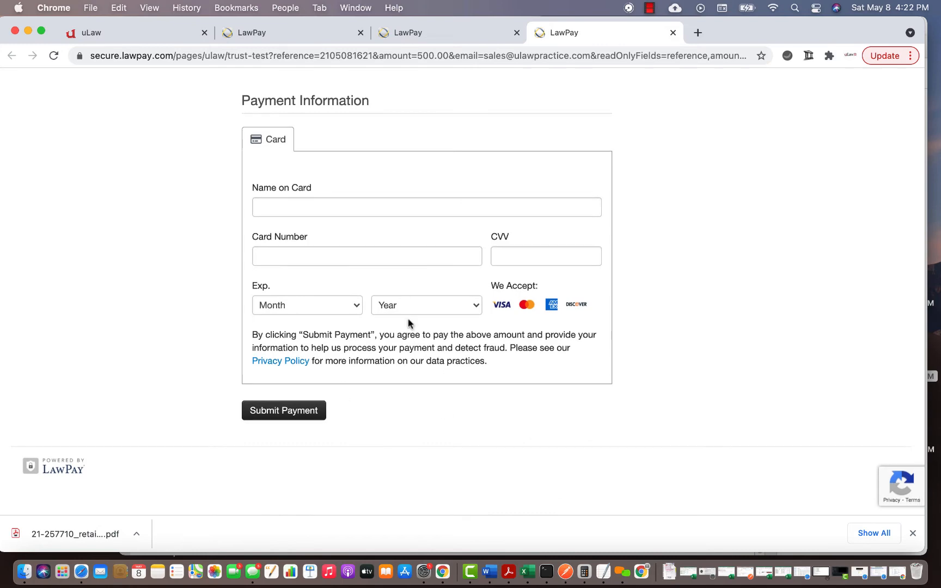
{"action": "scroll", "coordinate": [409, 323], "scroll_direction": "up", "scroll_amount": 10}
{"action": "scroll", "coordinate": [408, 323], "scroll_direction": "down", "scroll_amount": 10}
{"action": "scroll", "coordinate": [427, 242], "scroll_direction": "up", "scroll_amount": 5}
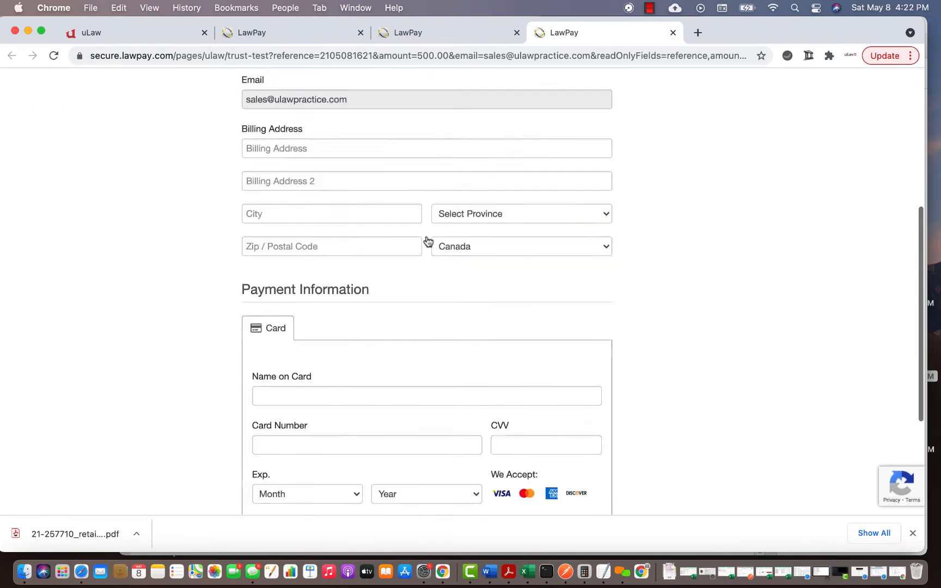
{"action": "scroll", "coordinate": [427, 242], "scroll_direction": "down", "scroll_amount": 6}
{"action": "scroll", "coordinate": [426, 242], "scroll_direction": "up", "scroll_amount": 1}
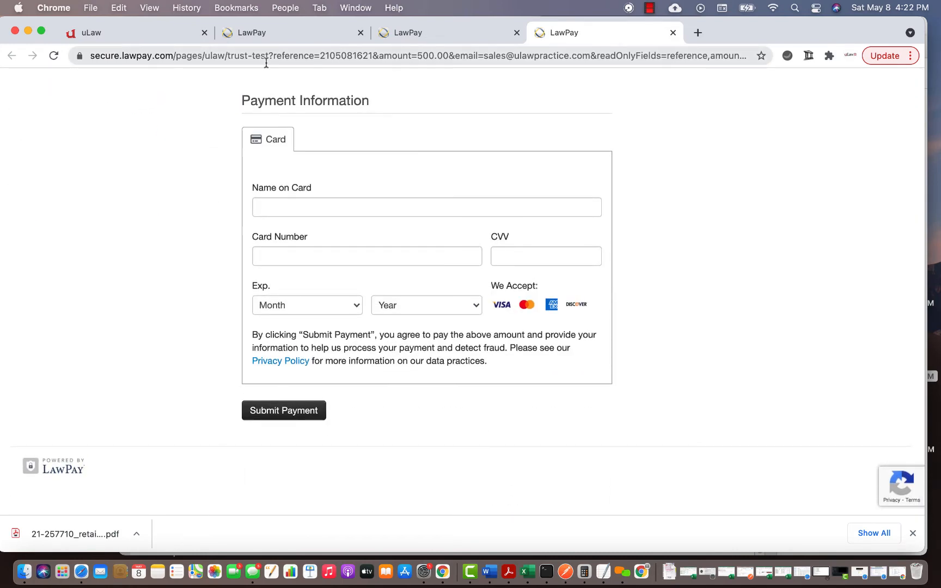
Step: Switch back to uLaw and show the matter events of the client listed directly above AJ Lamba Group
{"action": "left_click", "coordinate": [152, 33]}
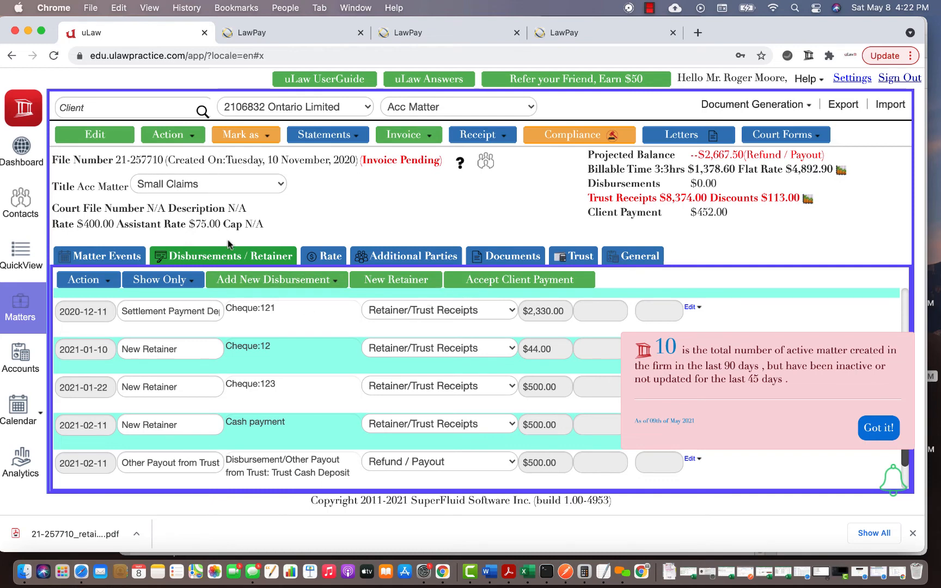
{"action": "left_click", "coordinate": [331, 115]}
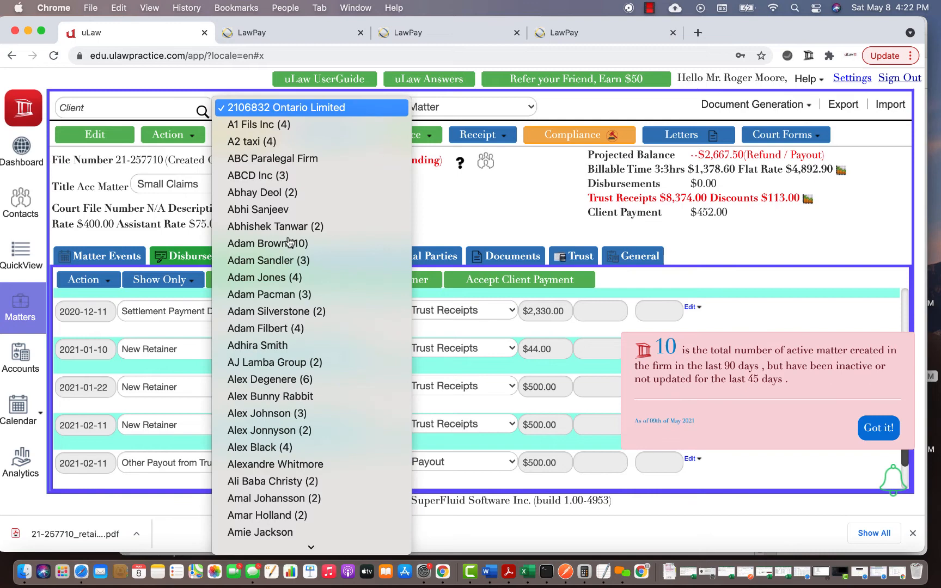
{"action": "left_click", "coordinate": [297, 346]}
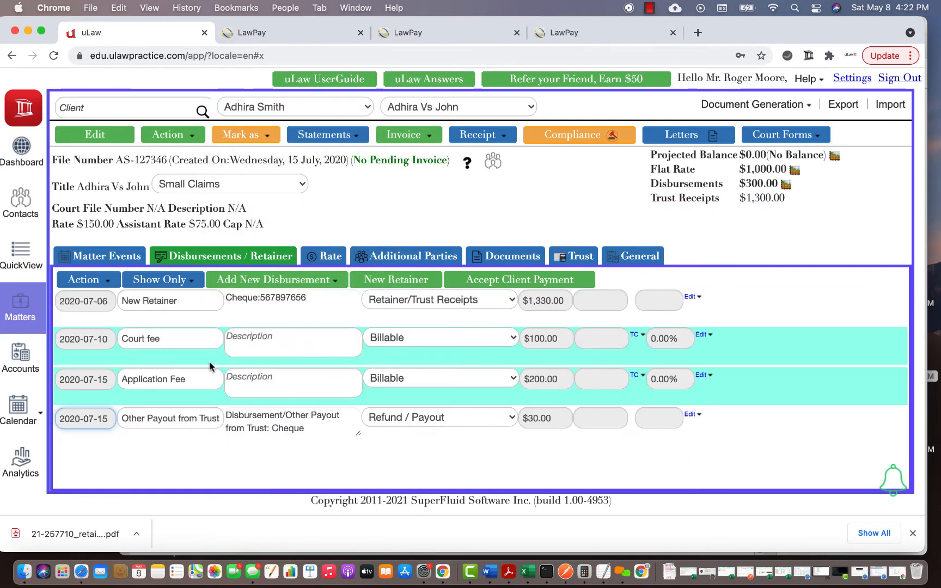
{"action": "left_click", "coordinate": [111, 258]}
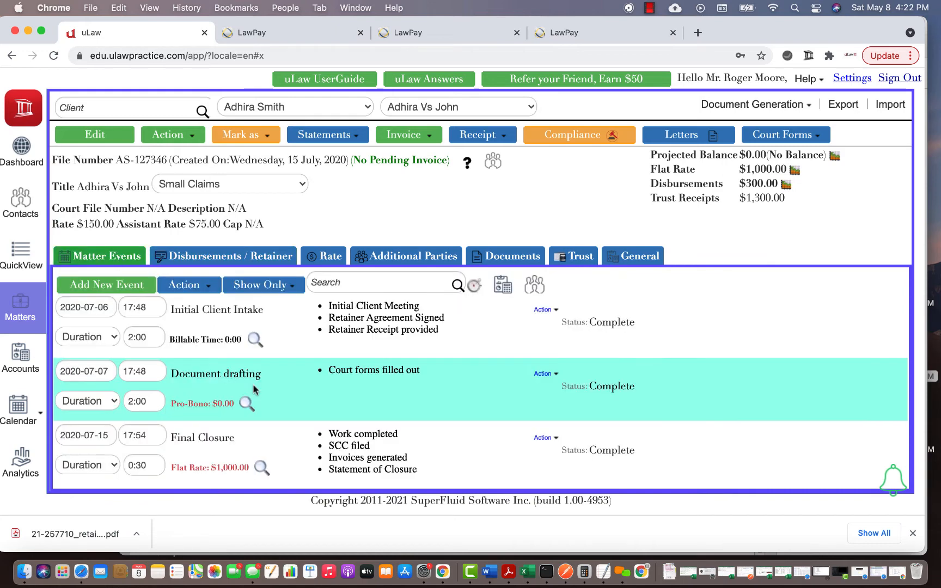
Step: Add a Court Visit event with a $1,000.00 flat rate to the matter and save it
{"action": "left_click", "coordinate": [111, 285]}
{"action": "type", "text": "cour"}
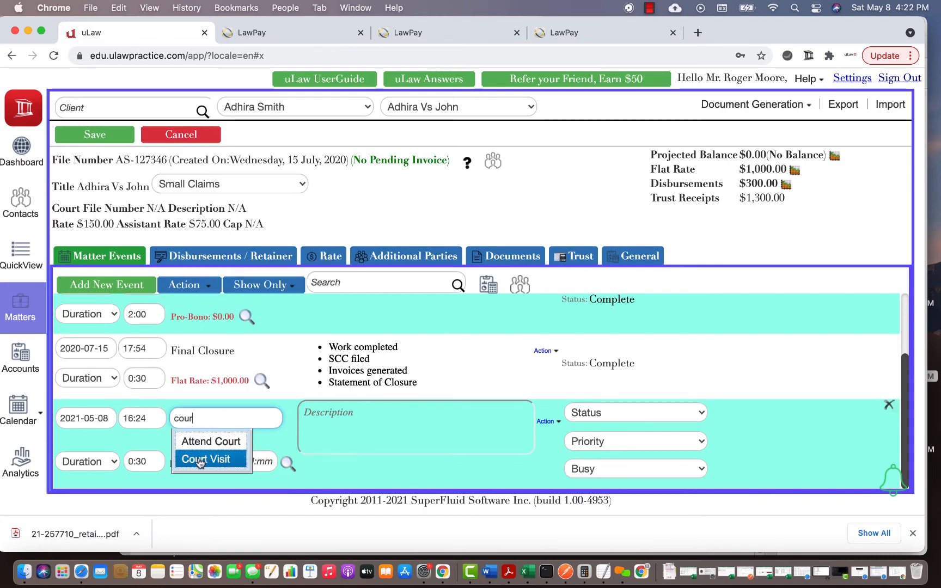
{"action": "left_click", "coordinate": [206, 459]}
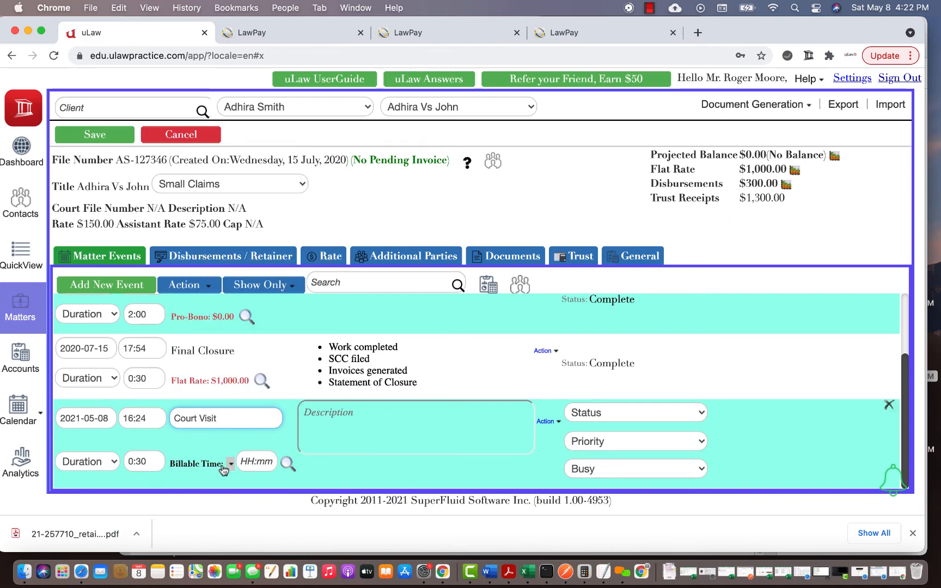
{"action": "left_click", "coordinate": [231, 463]}
{"action": "scroll", "coordinate": [256, 496], "scroll_direction": "down", "scroll_amount": 3}
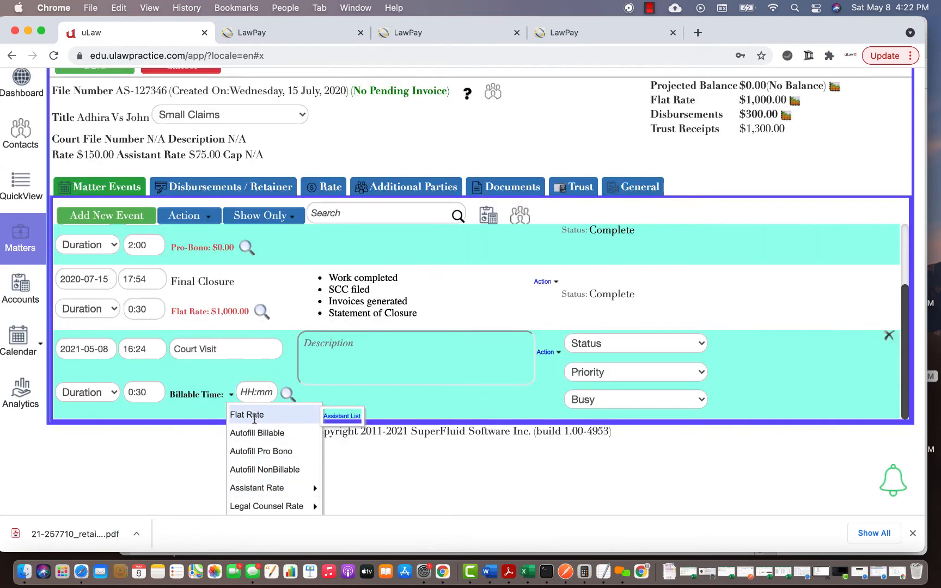
{"action": "left_click", "coordinate": [247, 414]}
{"action": "left_click", "coordinate": [244, 460]}
{"action": "type", "text": "10"}
{"action": "type", "text": "000.00"}
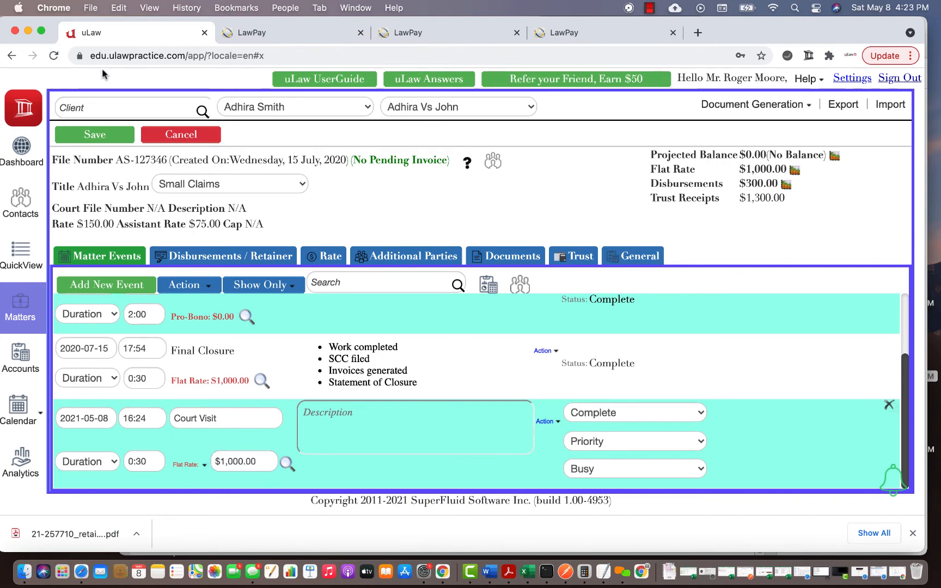
{"action": "left_click", "coordinate": [97, 135]}
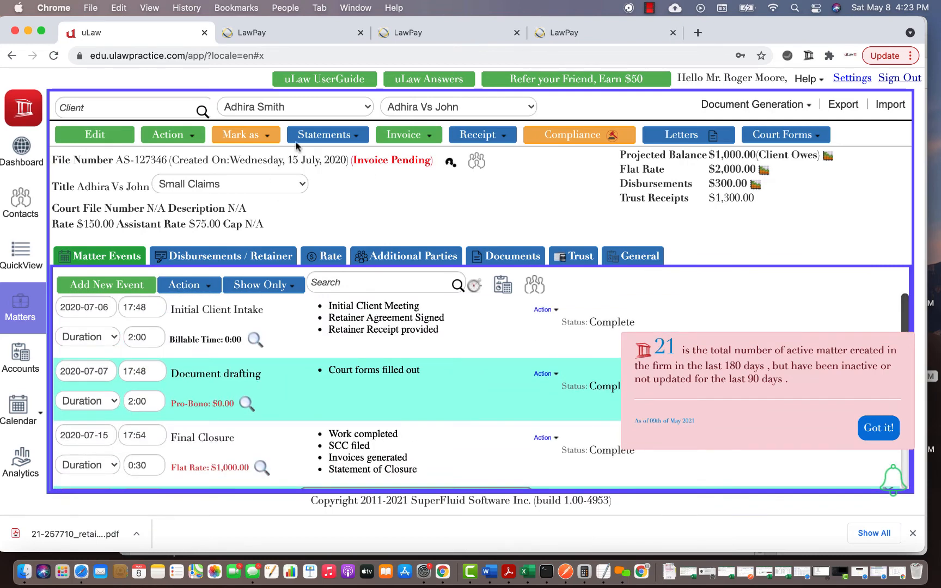
Step: Generate a Pre Bill invoice preview for the matter with the default options, and open the downloaded invoice PDF
{"action": "left_click", "coordinate": [394, 130]}
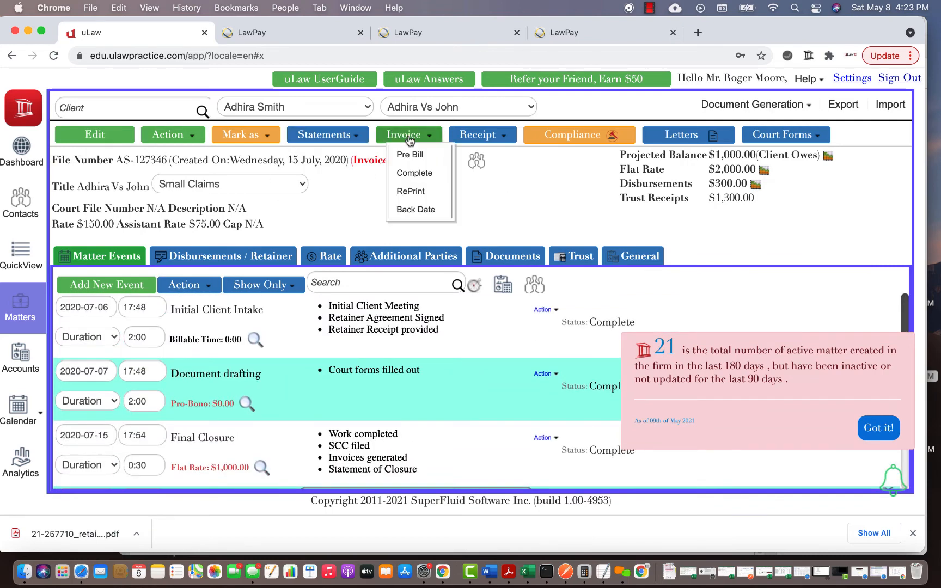
{"action": "left_click", "coordinate": [412, 154]}
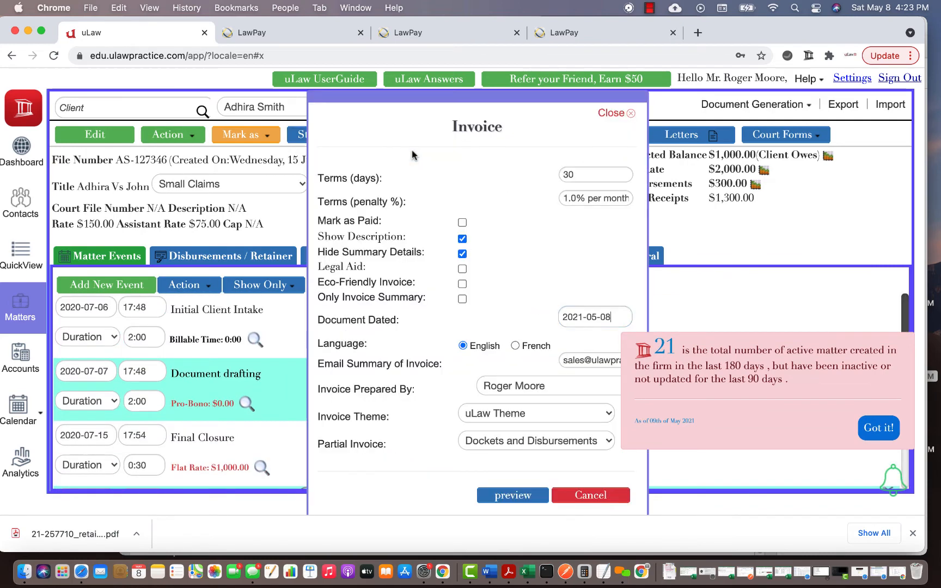
{"action": "left_click", "coordinate": [525, 497]}
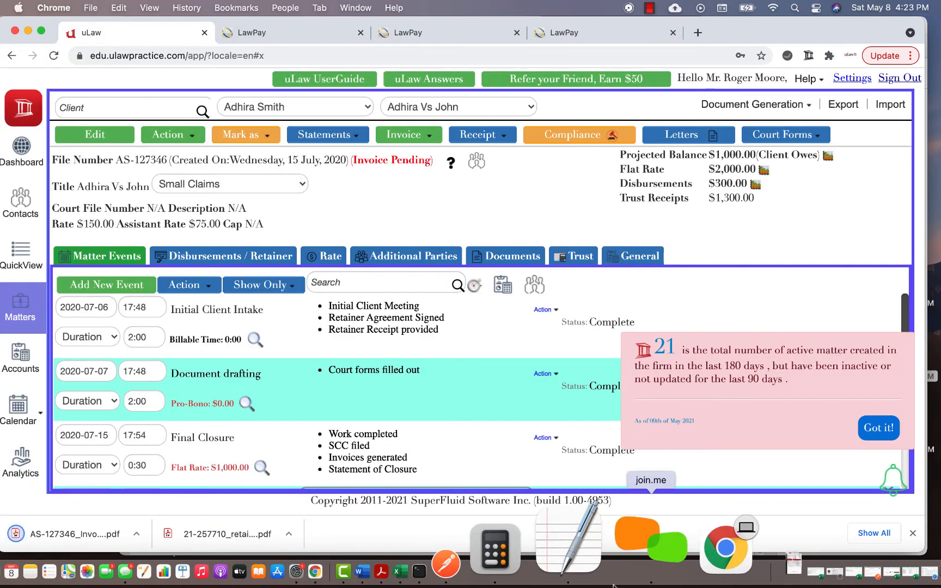
{"action": "left_click", "coordinate": [662, 544]}
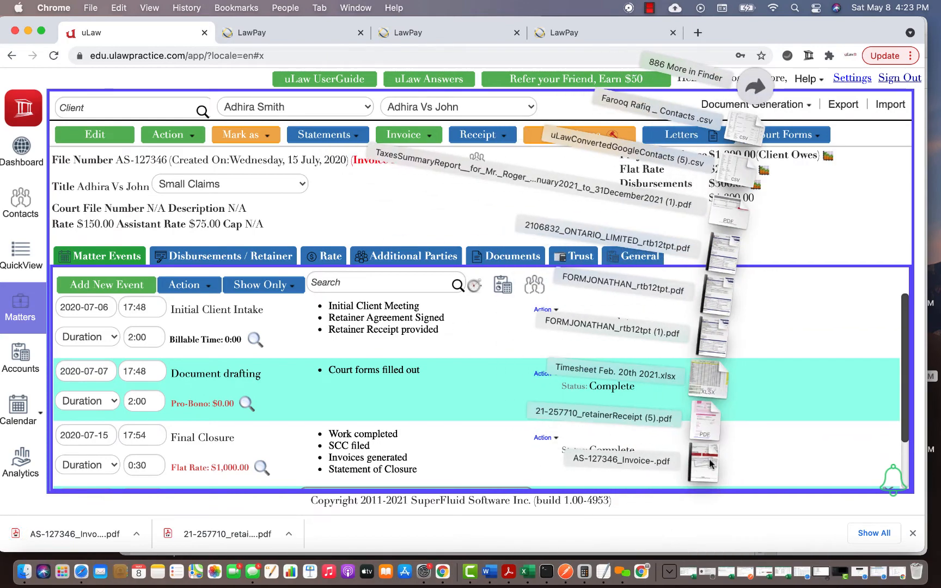
{"action": "left_click", "coordinate": [710, 463]}
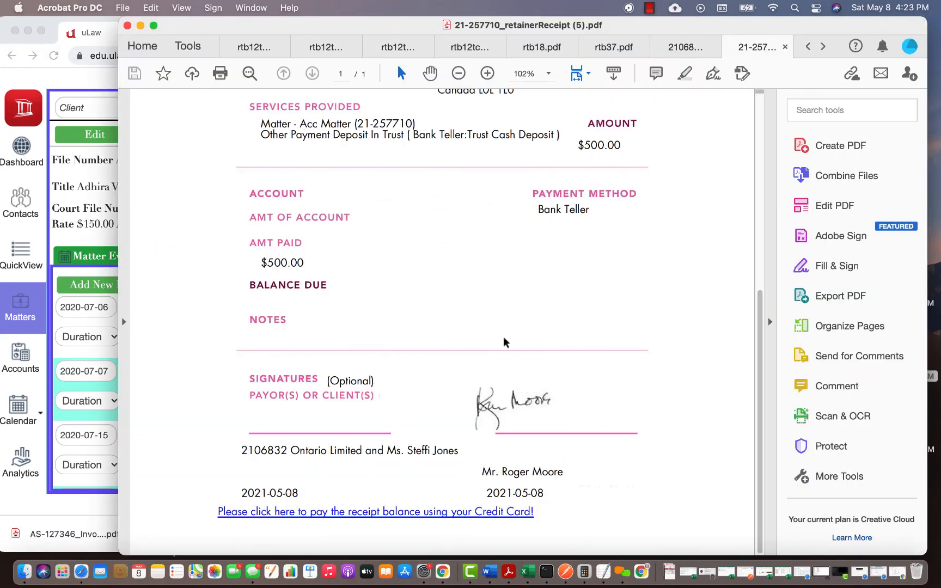
Step: Review the preview invoice from its fee items through to the amount due and payment link on the last page
{"action": "scroll", "coordinate": [504, 337], "scroll_direction": "down", "scroll_amount": 5}
{"action": "scroll", "coordinate": [504, 337], "scroll_direction": "down", "scroll_amount": 5}
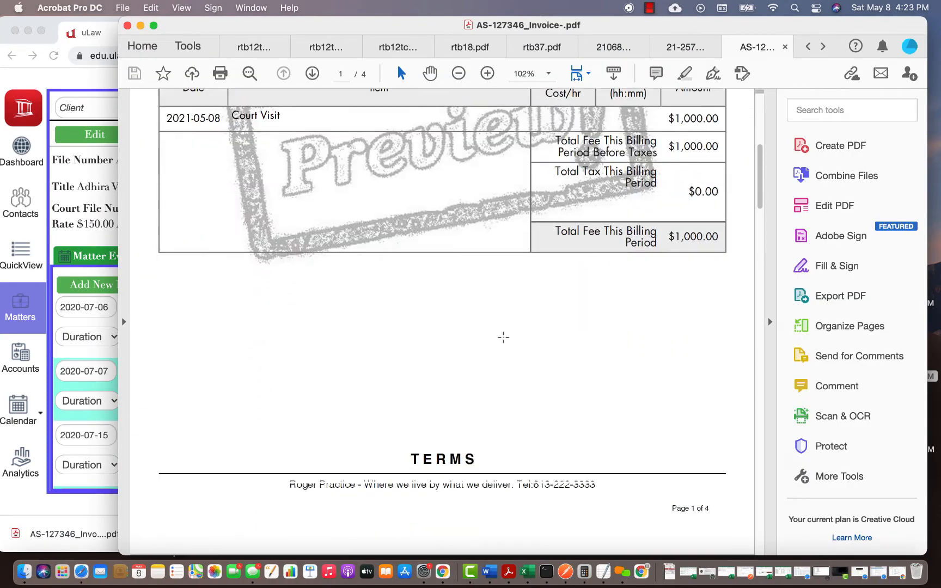
{"action": "scroll", "coordinate": [503, 338], "scroll_direction": "up", "scroll_amount": 7}
{"action": "scroll", "coordinate": [636, 158], "scroll_direction": "down", "scroll_amount": 15}
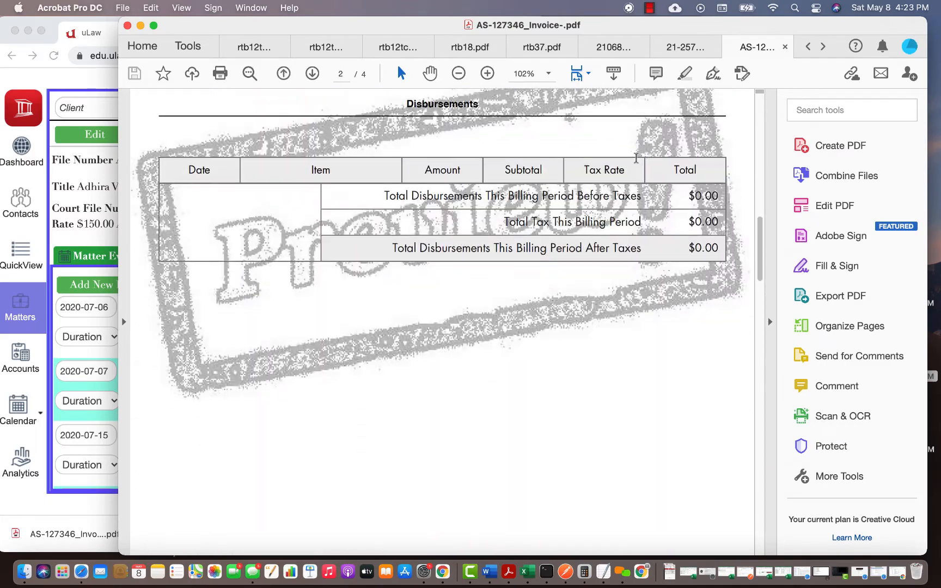
{"action": "scroll", "coordinate": [420, 135], "scroll_direction": "down", "scroll_amount": 3}
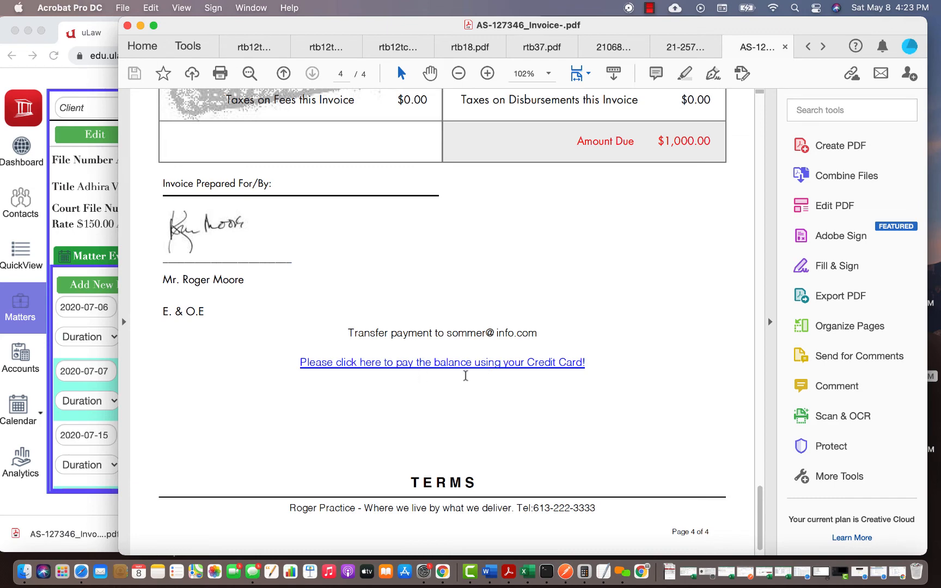
Step: Follow the invoice's credit card payment link and review the LawPay invoice payment form
{"action": "left_click", "coordinate": [484, 364]}
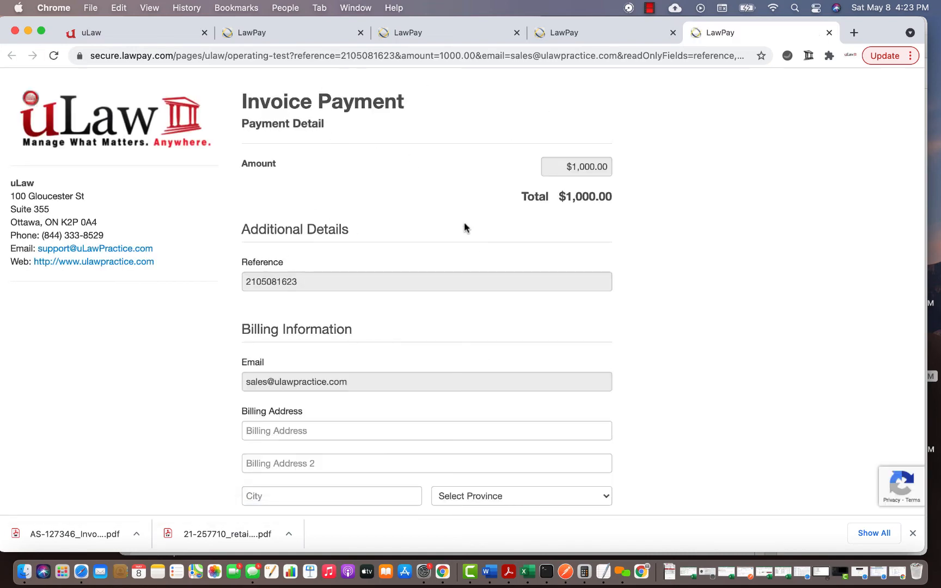
{"action": "scroll", "coordinate": [354, 285], "scroll_direction": "down", "scroll_amount": 10}
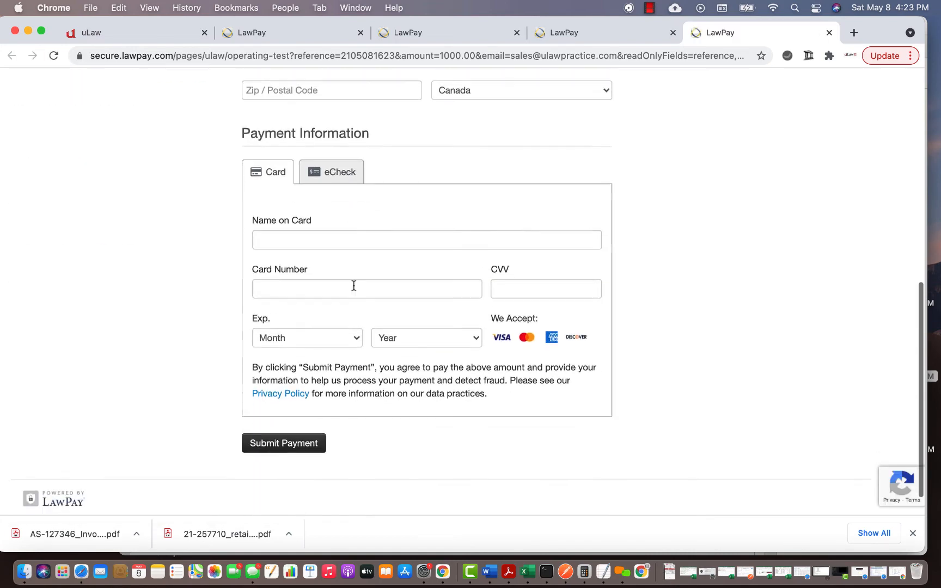
{"action": "scroll", "coordinate": [403, 381], "scroll_direction": "up", "scroll_amount": 10}
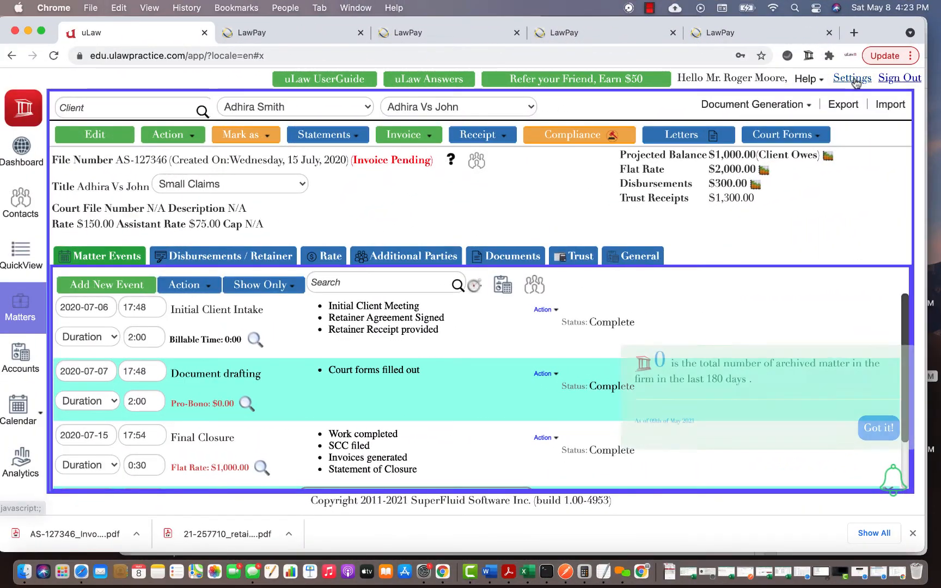
Step: Return to uLaw and examine the Payment Collection entry in the Accounts profile settings
{"action": "left_click", "coordinate": [853, 80]}
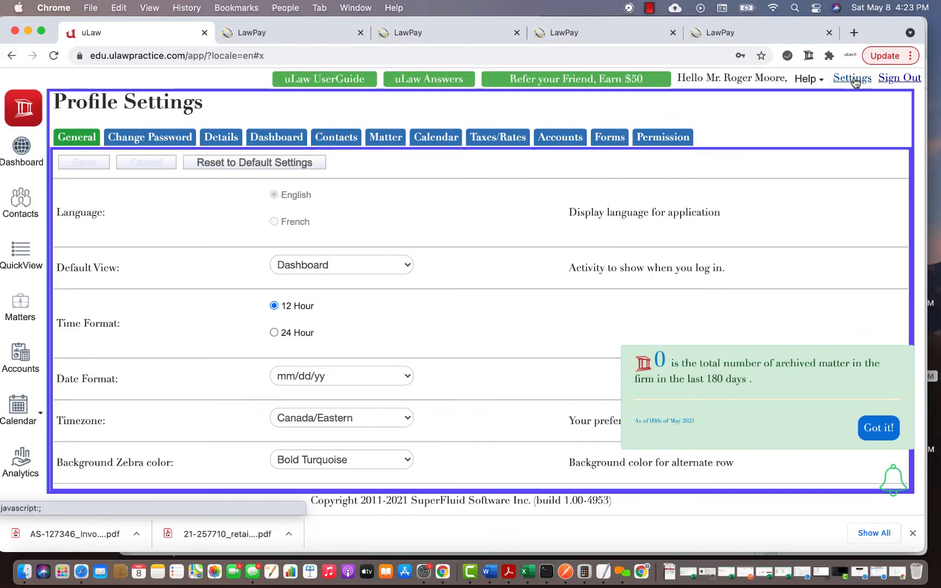
{"action": "left_click", "coordinate": [556, 138]}
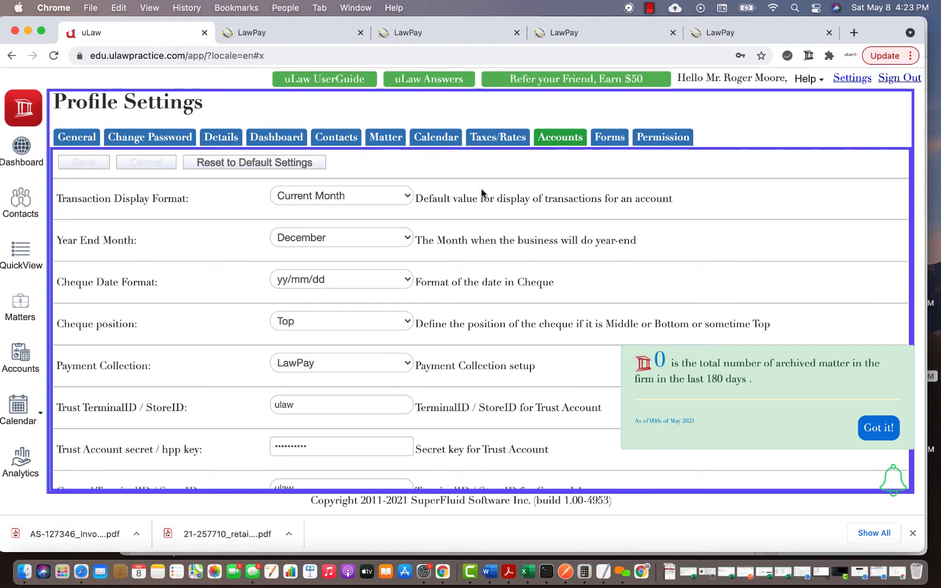
{"action": "triple_click", "coordinate": [221, 371]}
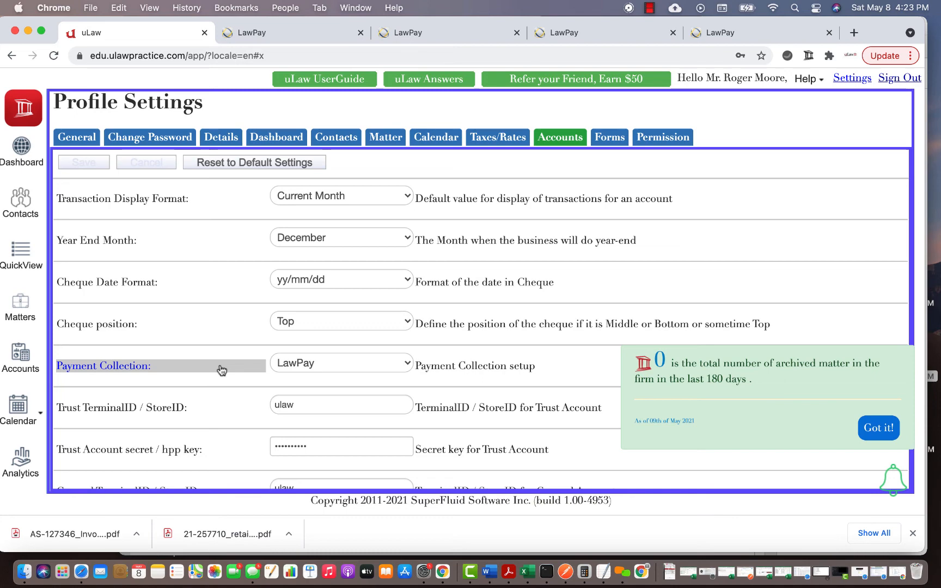
Step: Leave the profile settings and display the current matter's disbursement and retainer entries
{"action": "left_click", "coordinate": [222, 371]}
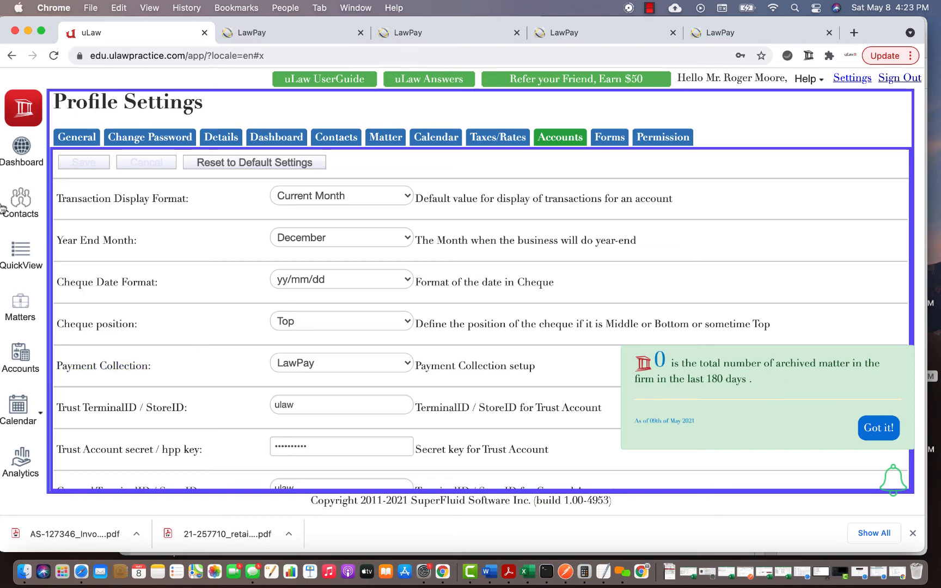
{"action": "left_click", "coordinate": [20, 310]}
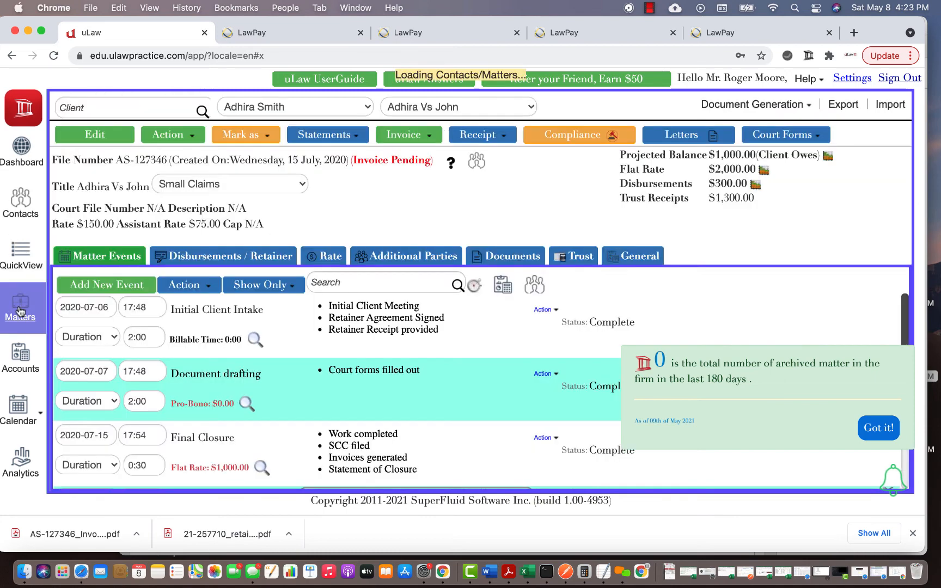
{"action": "left_click", "coordinate": [259, 258]}
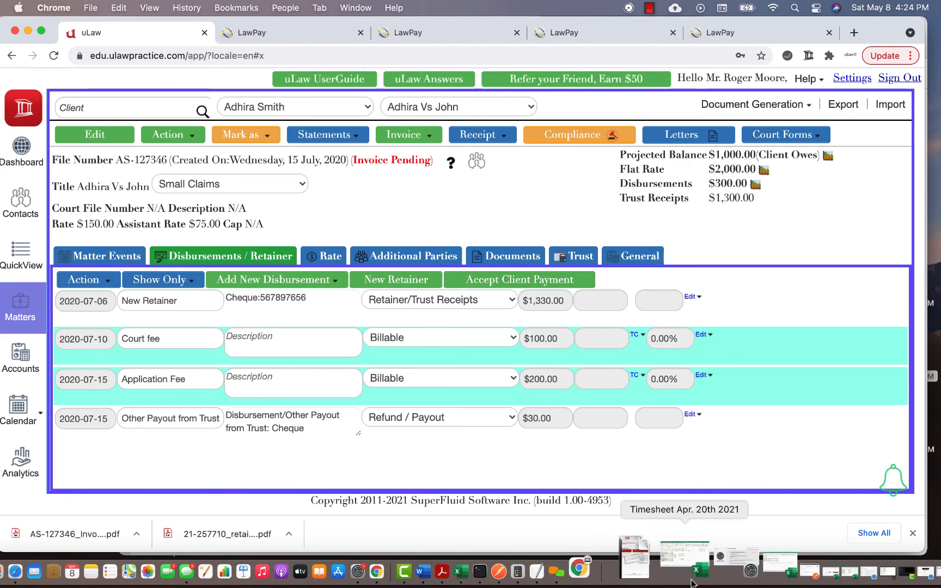
Step: Switch to Acrobat and view the credit card payment link on the downloaded retainer receipt PDF
{"action": "left_click", "coordinate": [669, 561]}
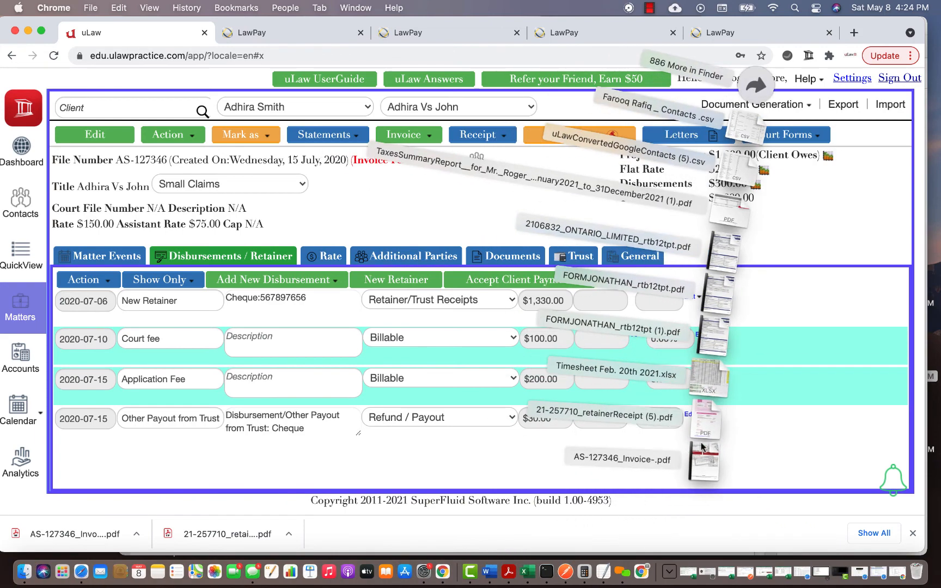
{"action": "left_click", "coordinate": [672, 460]}
{"action": "left_click", "coordinate": [685, 47]}
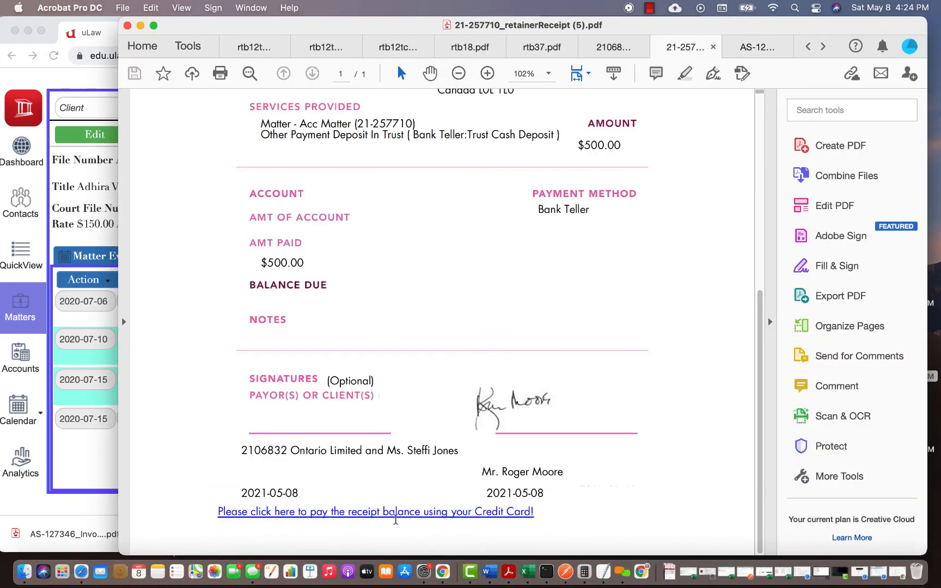
Step: Review the preview invoice PDF's payment link, billing totals and first page, and switch back to the matter in uLaw
{"action": "left_click", "coordinate": [749, 57]}
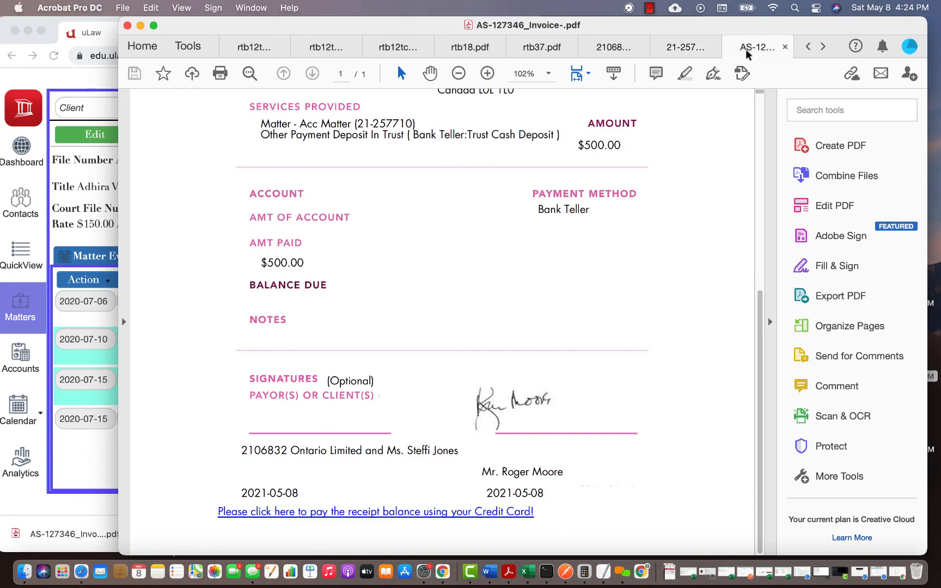
{"action": "scroll", "coordinate": [425, 261], "scroll_direction": "up", "scroll_amount": 2}
{"action": "scroll", "coordinate": [451, 252], "scroll_direction": "down", "scroll_amount": 5}
{"action": "scroll", "coordinate": [448, 250], "scroll_direction": "up", "scroll_amount": 4}
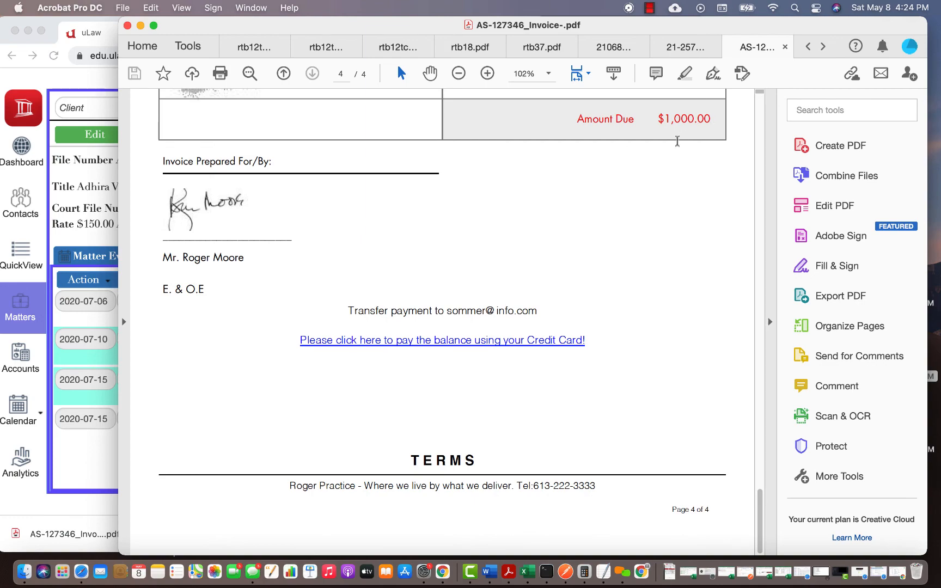
{"action": "scroll", "coordinate": [654, 158], "scroll_direction": "up", "scroll_amount": 15}
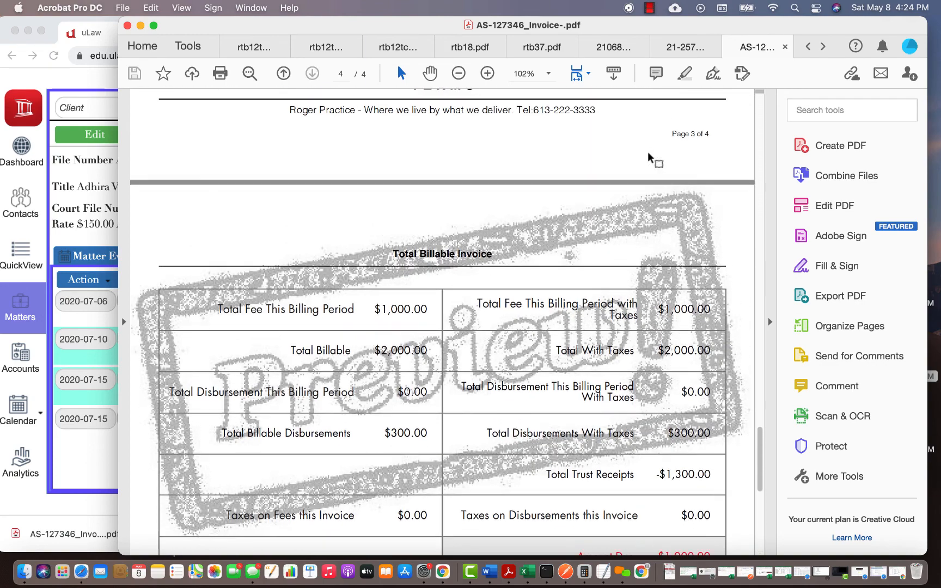
{"action": "scroll", "coordinate": [521, 427], "scroll_direction": "down", "scroll_amount": 10}
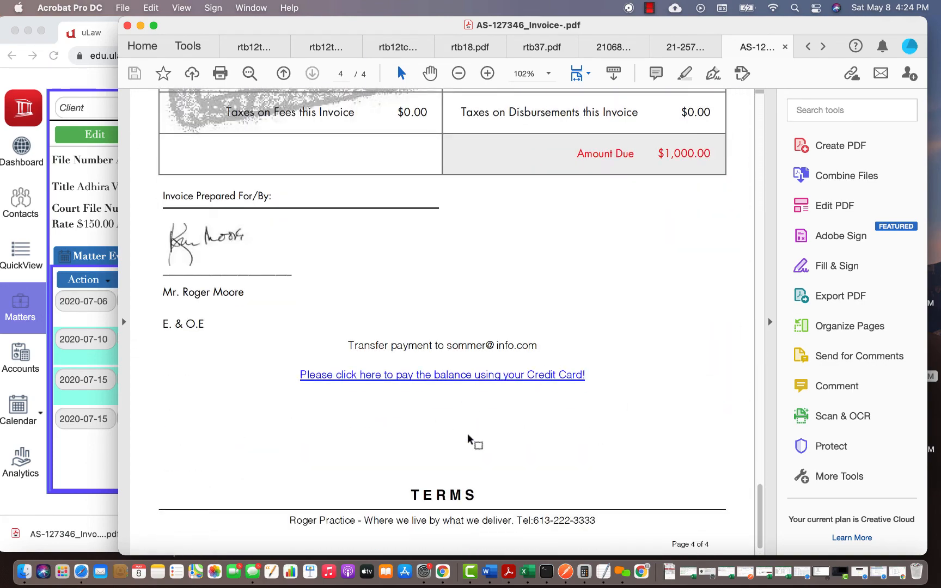
{"action": "scroll", "coordinate": [694, 211], "scroll_direction": "up", "scroll_amount": 8}
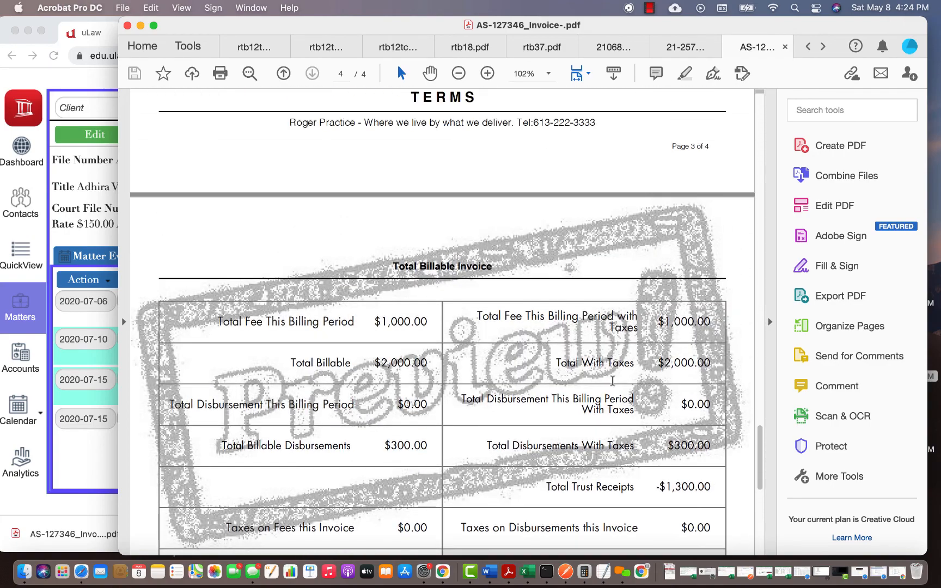
{"action": "scroll", "coordinate": [616, 387], "scroll_direction": "up", "scroll_amount": 20}
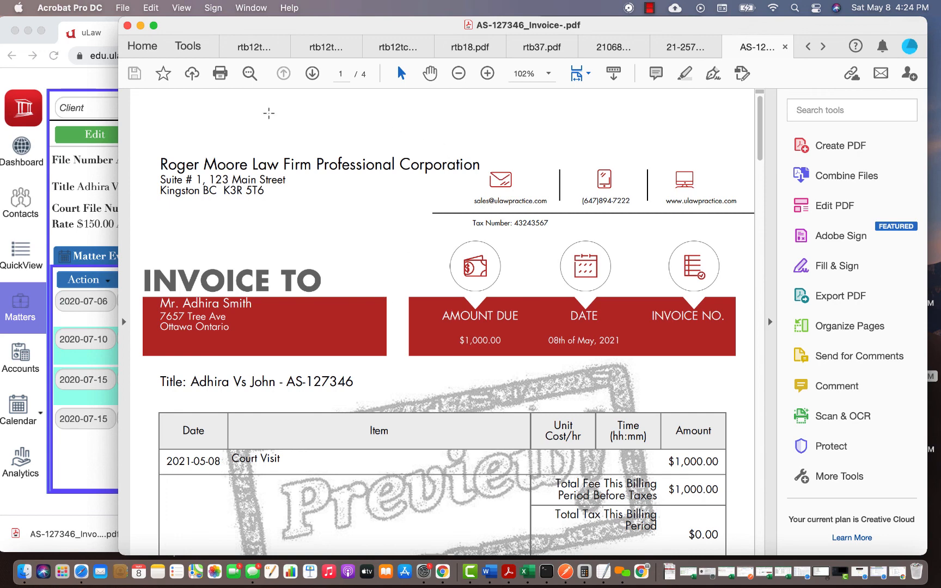
{"action": "left_click", "coordinate": [92, 78]}
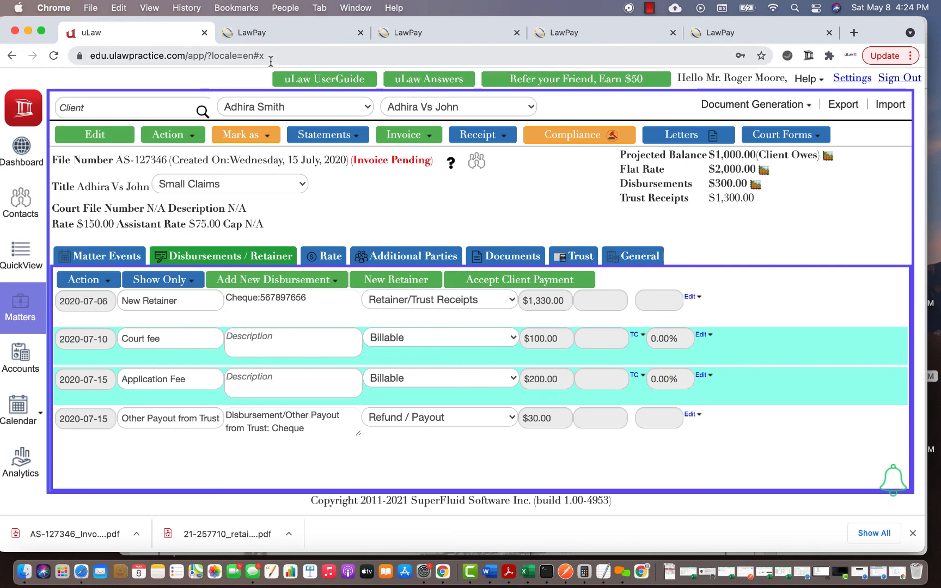
{"action": "left_click", "coordinate": [648, 9]}
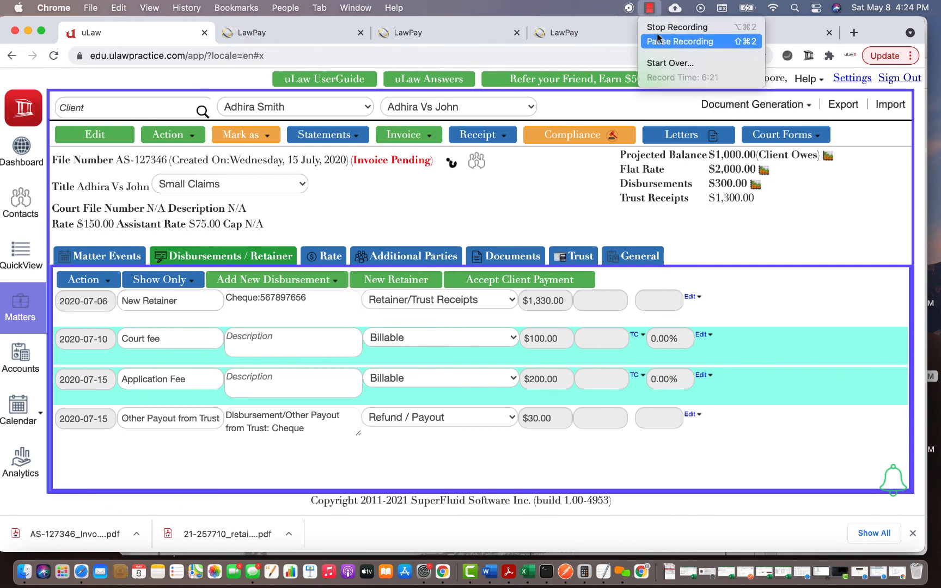